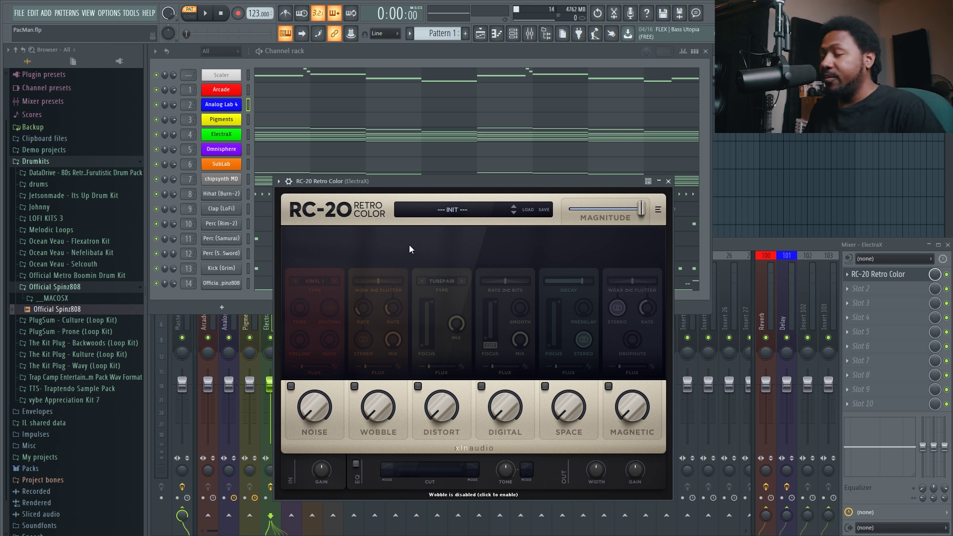
- Play the pattern with RC-20 on its INIT preset, stop playback, and shift the plugin window slightly
key("space")
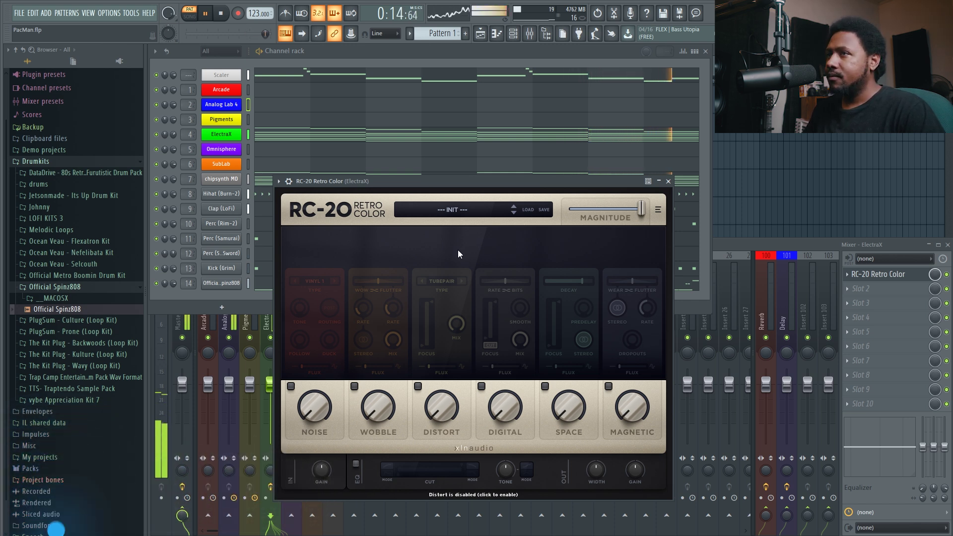
key("space")
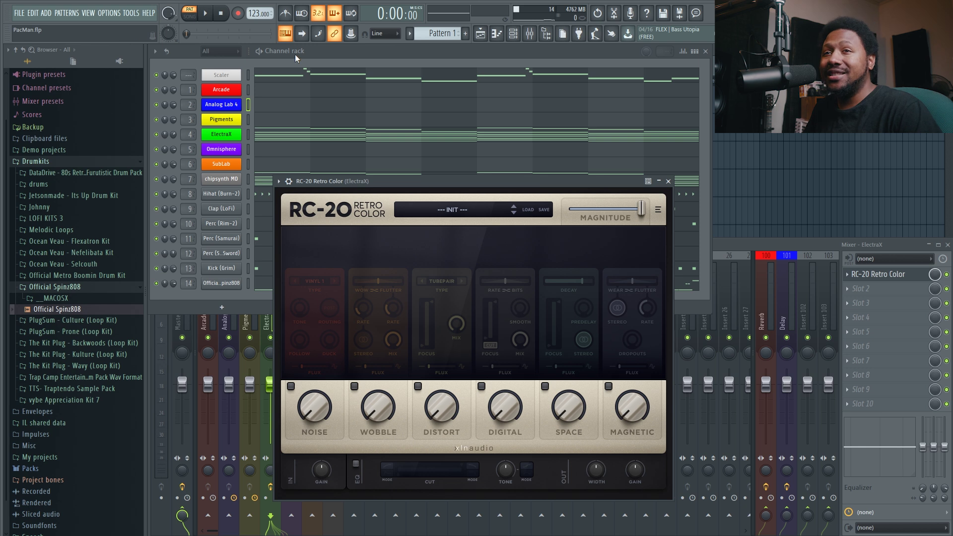
mouse_move(405, 183)
left_mouse_down()
mouse_move(422, 180)
mouse_move(425, 213)
mouse_move(416, 198)
left_mouse_up()
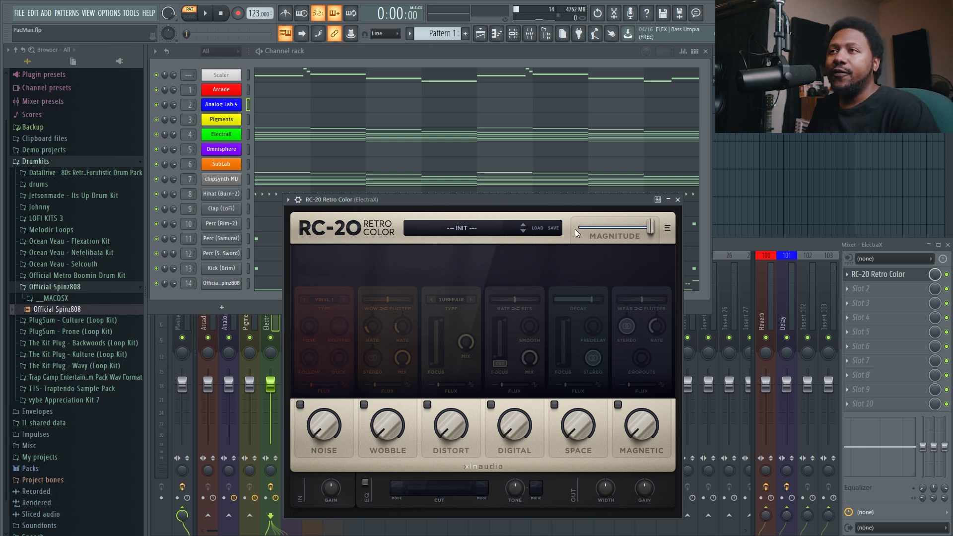
- Browse the RC-20 preset list and close it without loading a different preset
left_click(472, 234)
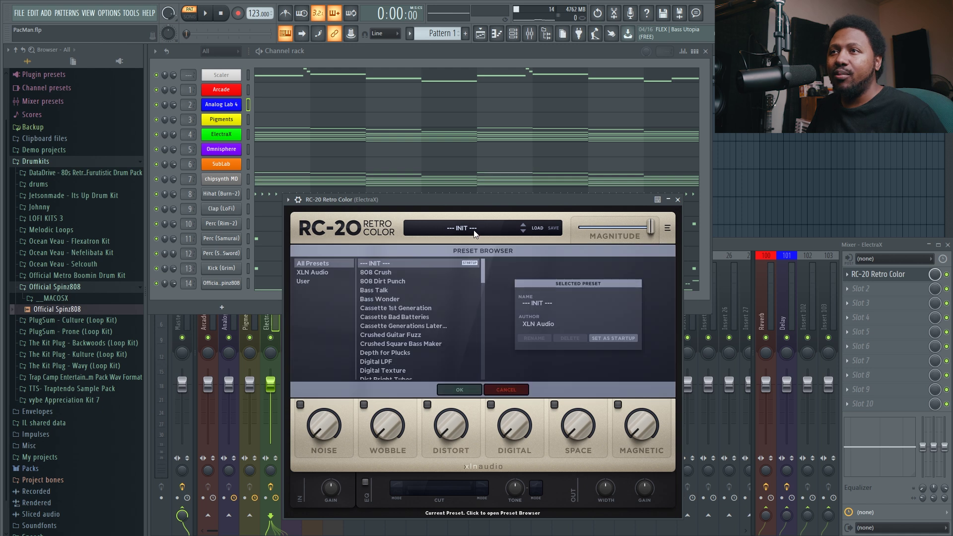
scroll(427, 278, "down", 8)
scroll(426, 278, "down", 10)
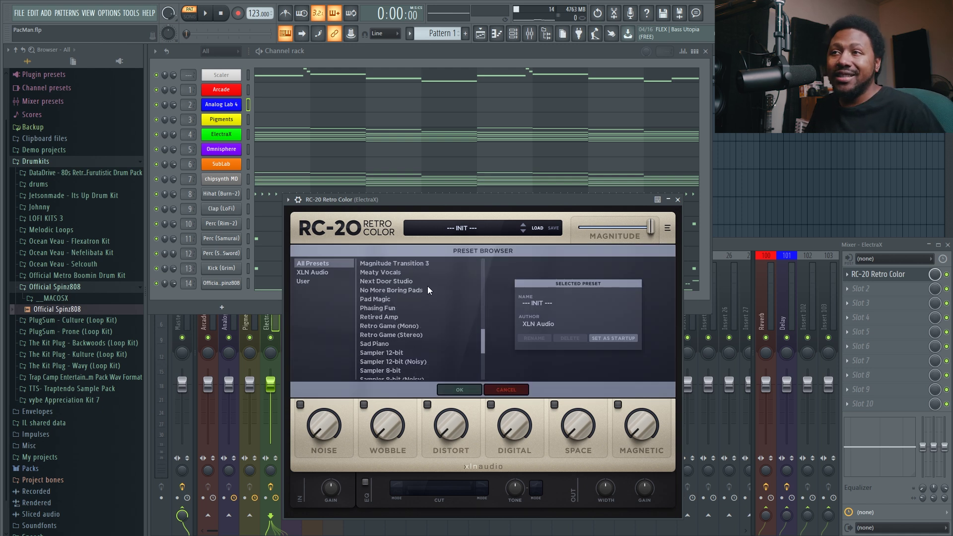
scroll(418, 318, "up", 15)
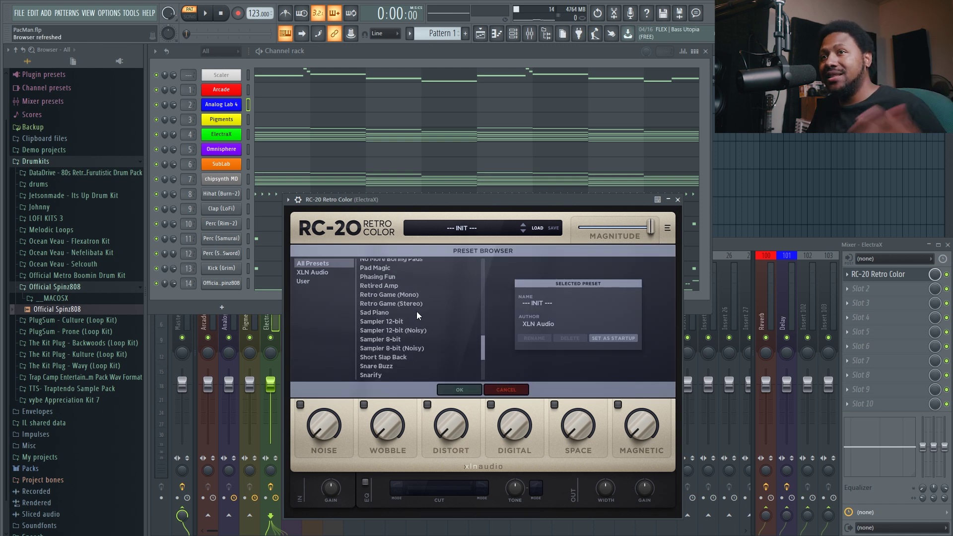
left_click(504, 389)
left_click(458, 230)
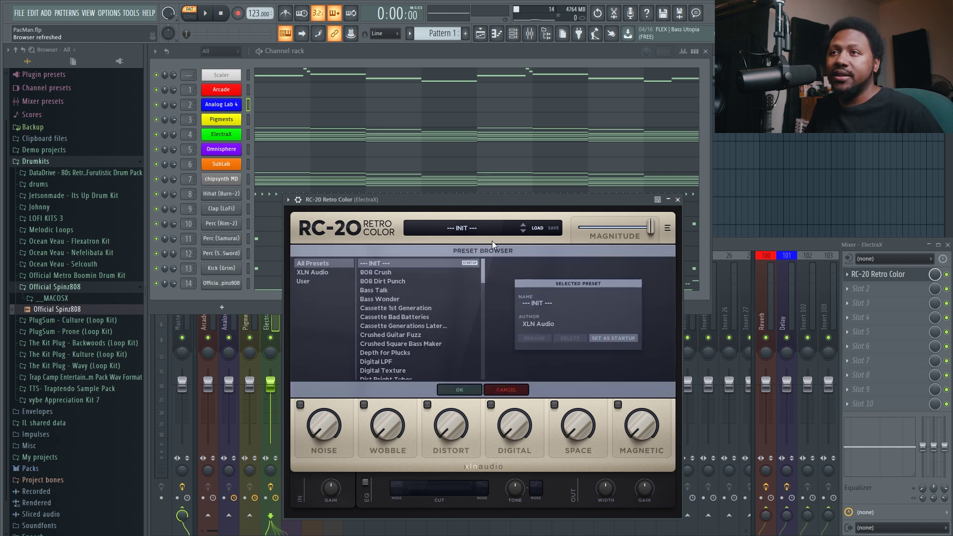
left_click(505, 389)
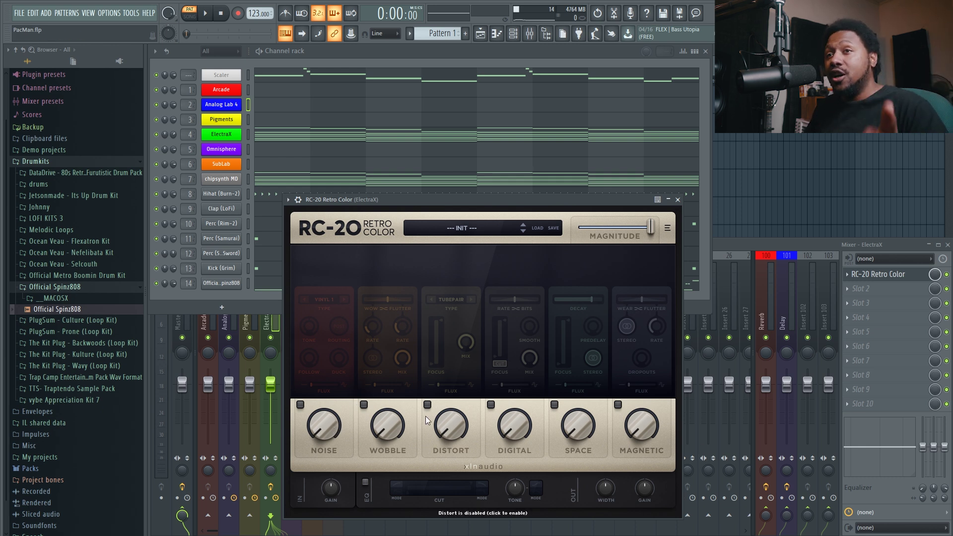
- Enable the Noise module, check its noise types while keeping Vinyl 1, and raise the Noise amount to 54%
left_click(298, 406)
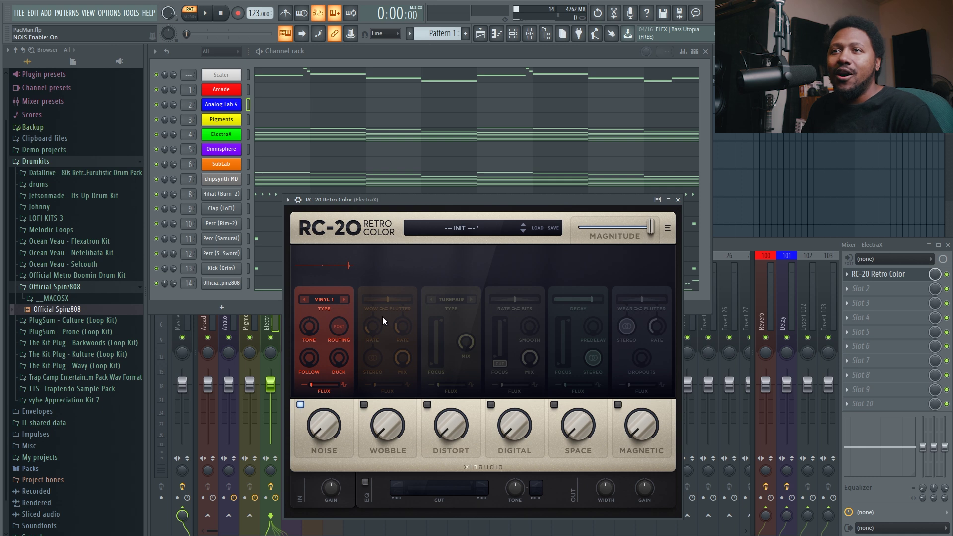
left_click(326, 299)
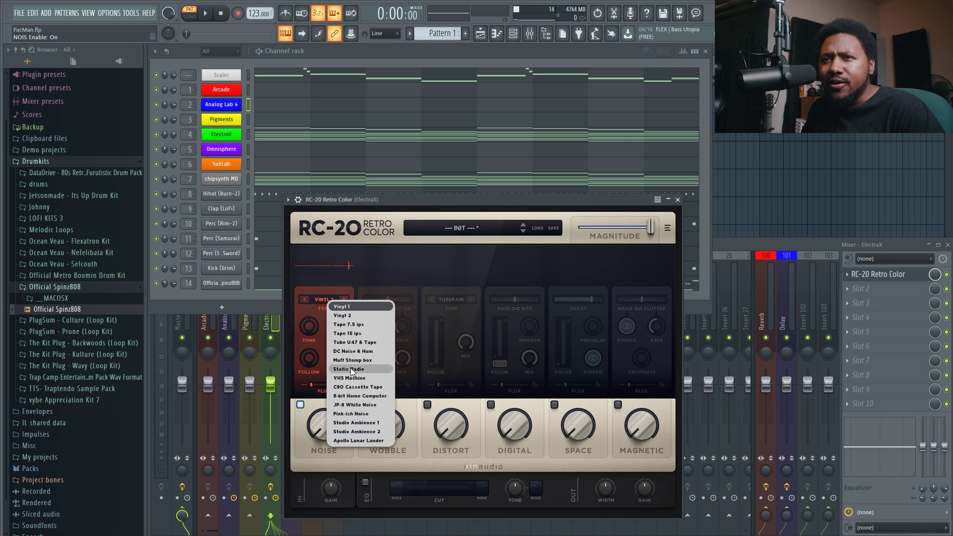
left_click(292, 418)
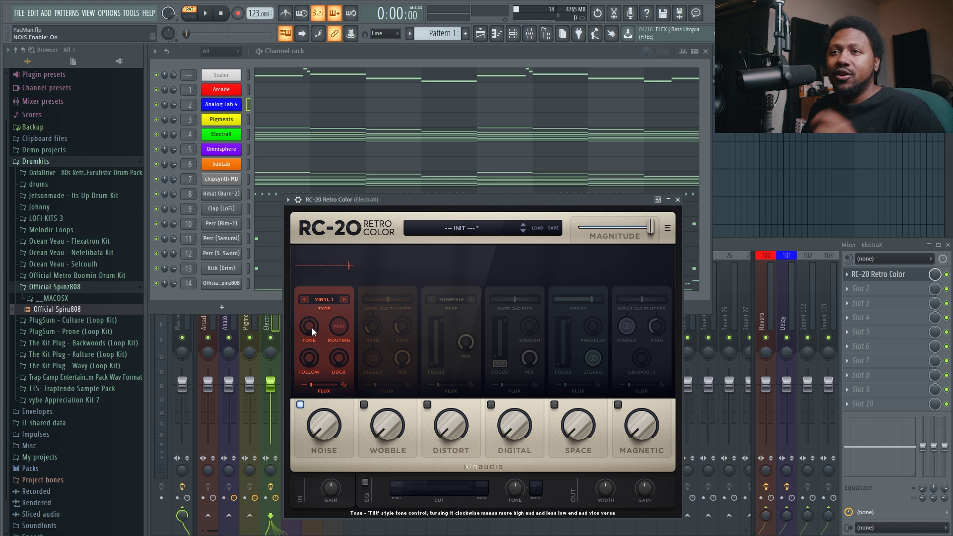
left_click_drag(320, 434, 331, 323)
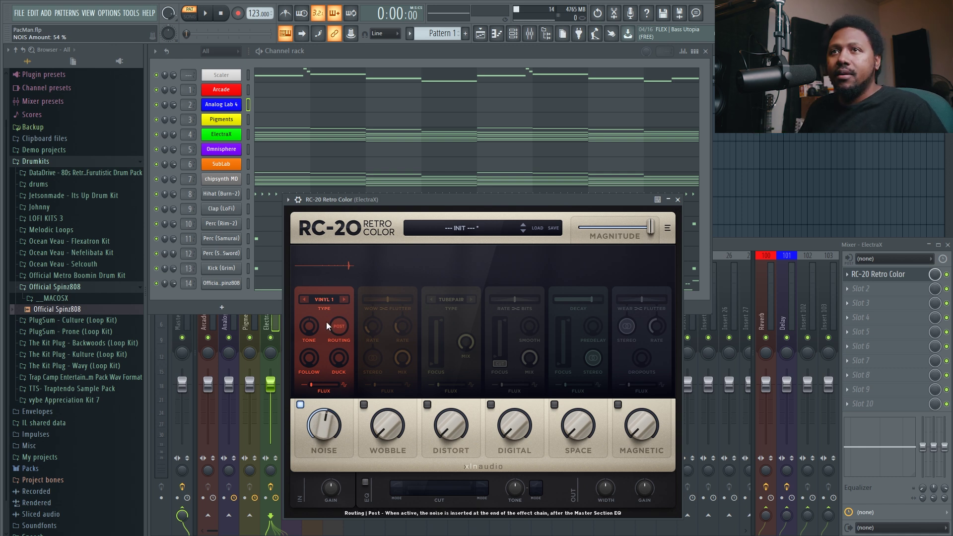
- Solo the ElectraX mixer track and play the pattern with RC-20 open to hear the vinyl noise
left_click(270, 342)
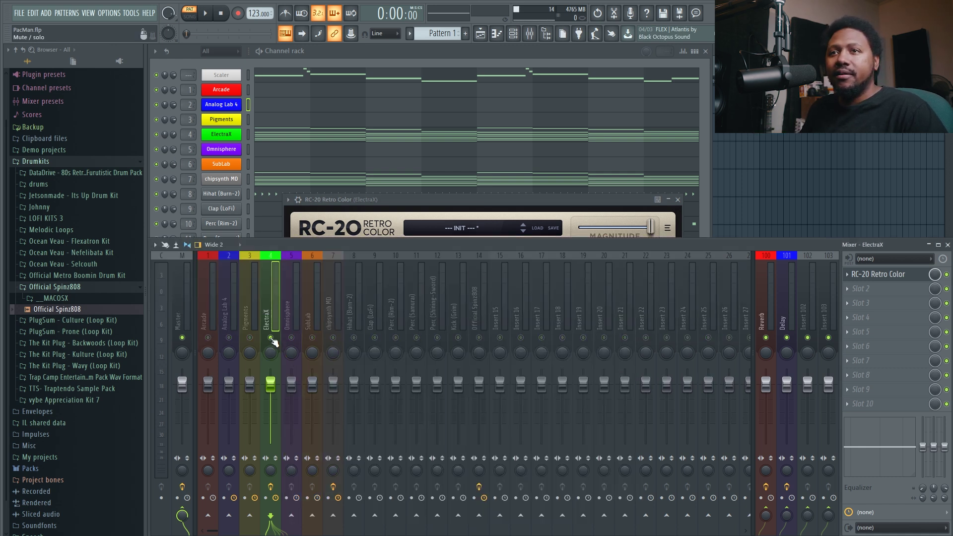
key("space")
left_click(891, 276)
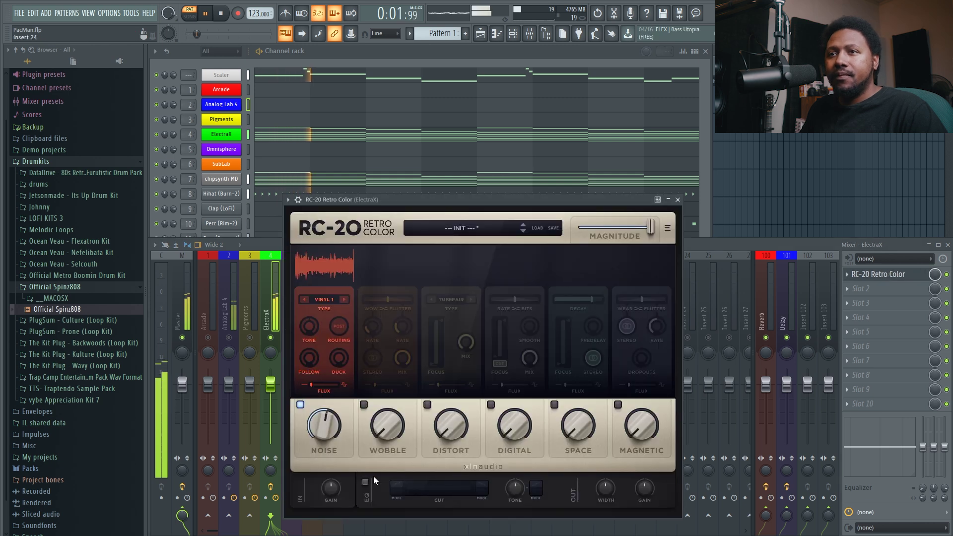
key("space")
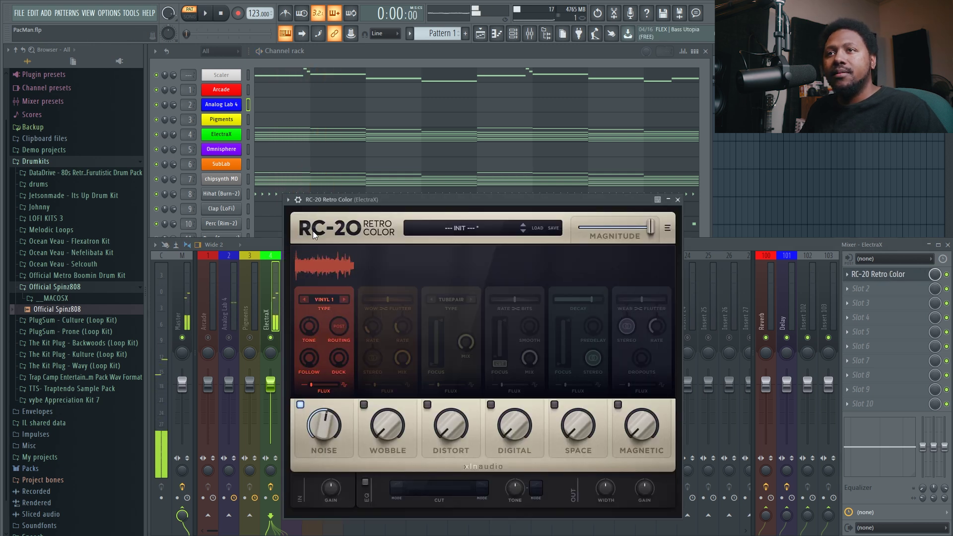
- Try a brighter noise Tone of 6.1 dB, settle on -7.8 dB during playback, and lower the Noise amount to 33%
left_click_drag(311, 326, 309, 293)
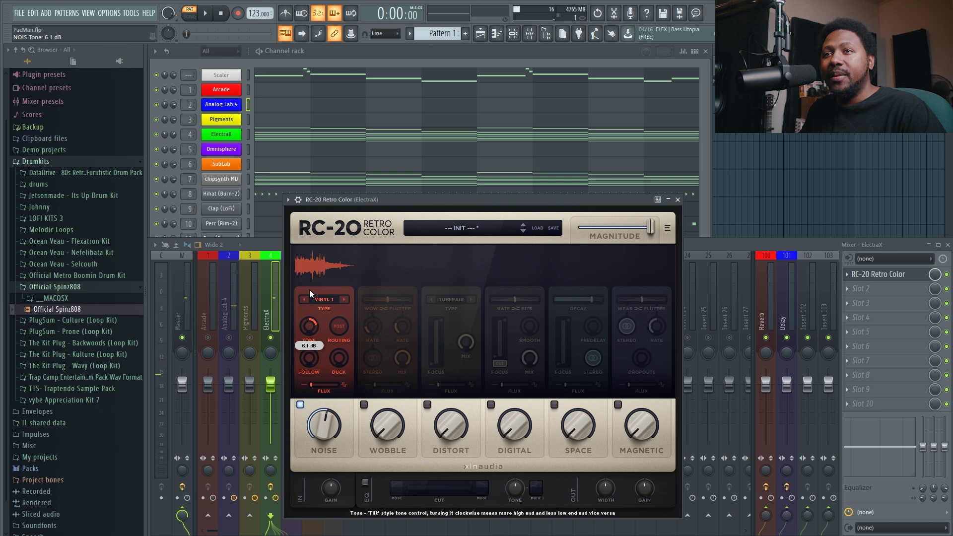
key("space")
left_click_drag(308, 326, 326, 392)
key("space")
left_click_drag(329, 327, 305, 327)
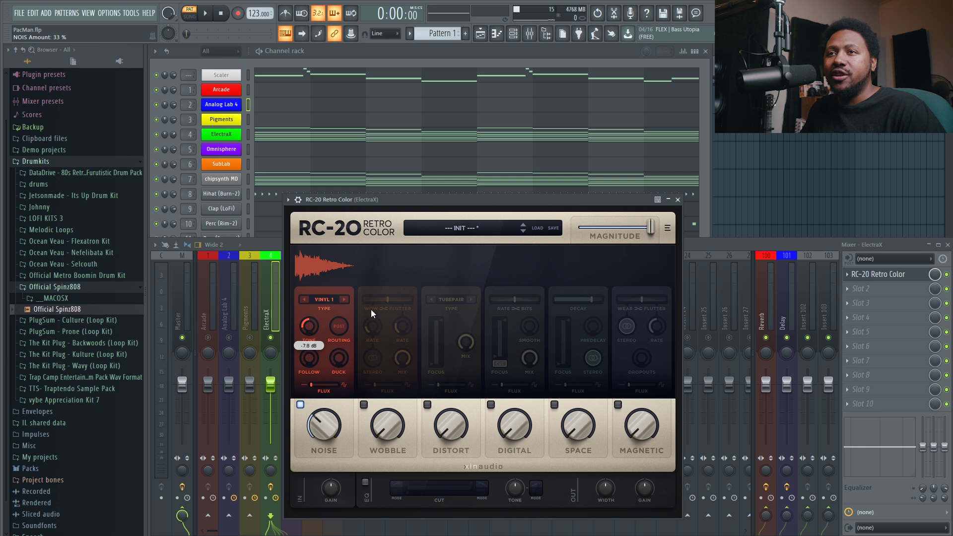
- Demonstrate the Noise module's Flux slider, reset the Noise amount to 0%, and disable the module
left_click_drag(315, 384, 316, 385)
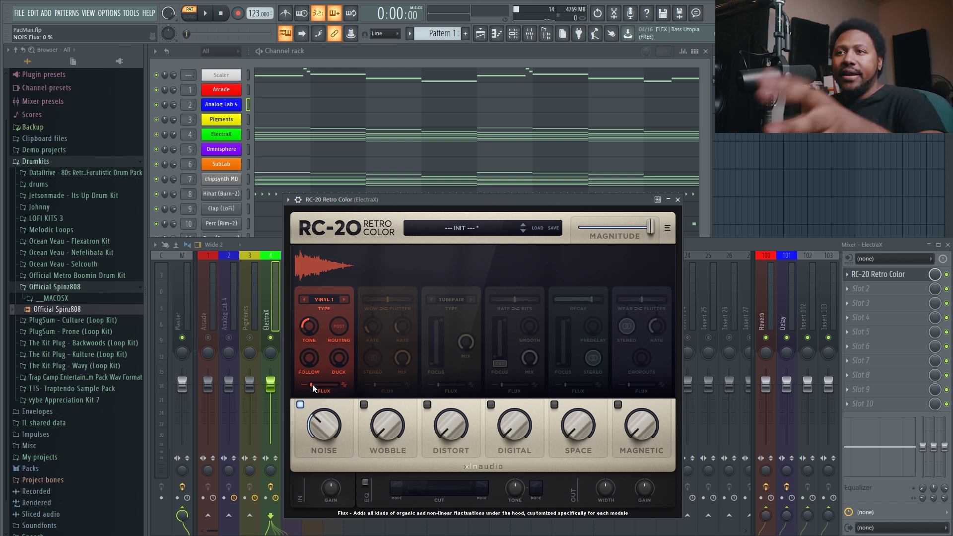
left_click_drag(312, 384, 333, 392)
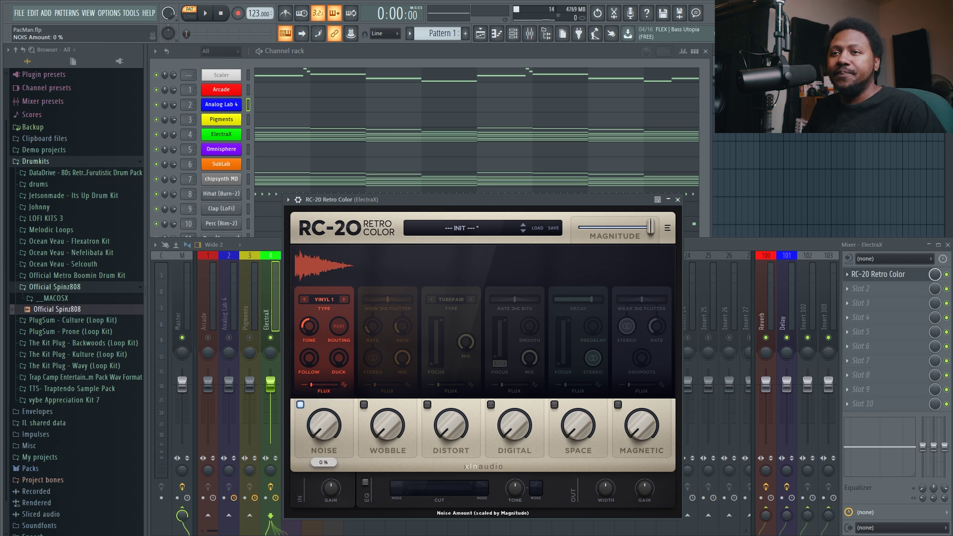
left_click(300, 404)
- Enable the Wobble module and audition its amount during playback, returning the amount to its minimum
left_click(364, 405)
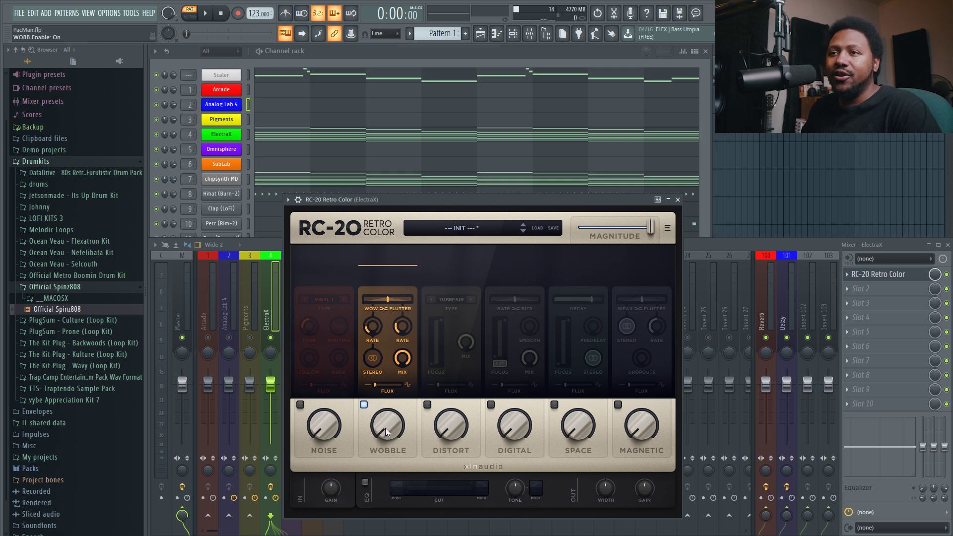
key("space")
left_click_drag(386, 429, 387, 448)
key("space")
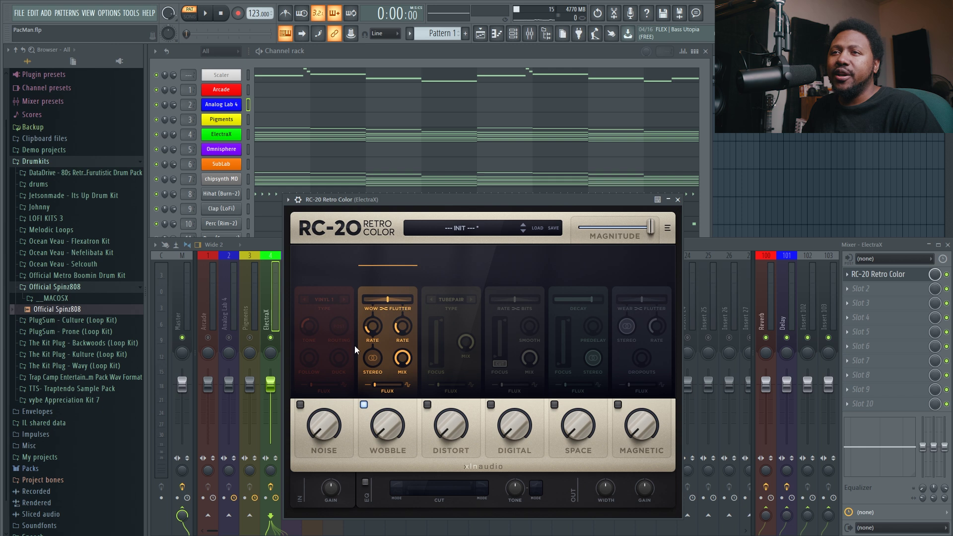
- Enable the Distort module and cycle through its distortion types, ending on TUBEPAIR
left_click(426, 405)
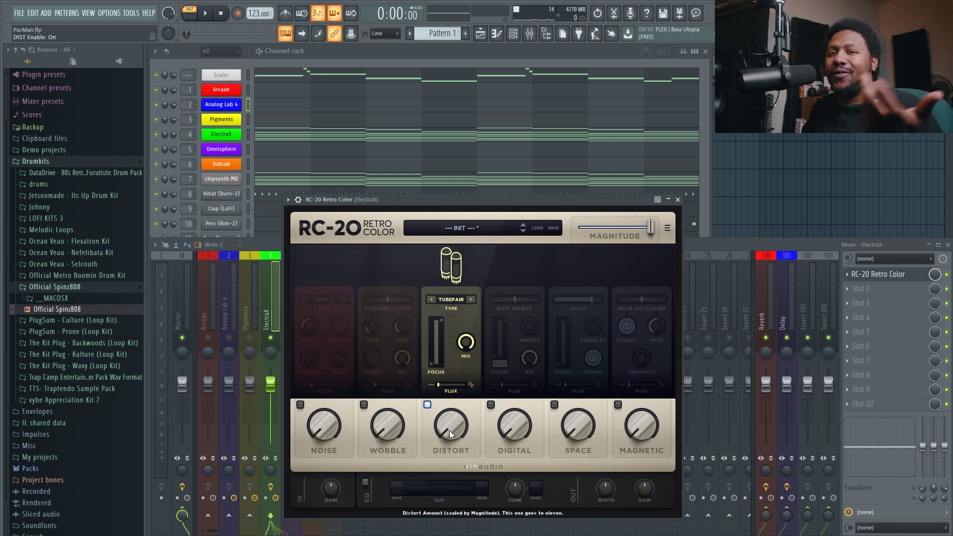
left_click(449, 300)
left_click(462, 316)
left_click(469, 301)
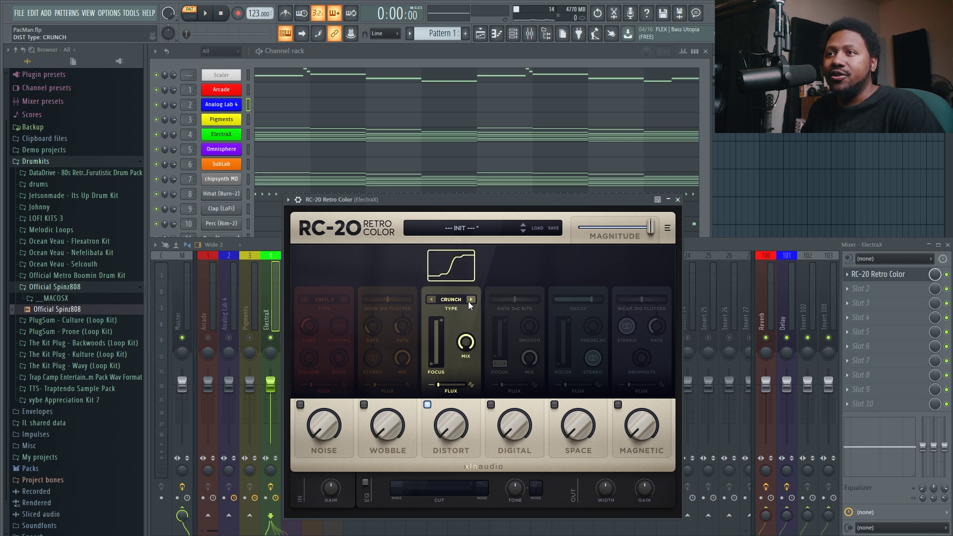
left_click(474, 301)
left_click(473, 301)
left_click(475, 301)
left_click(474, 300)
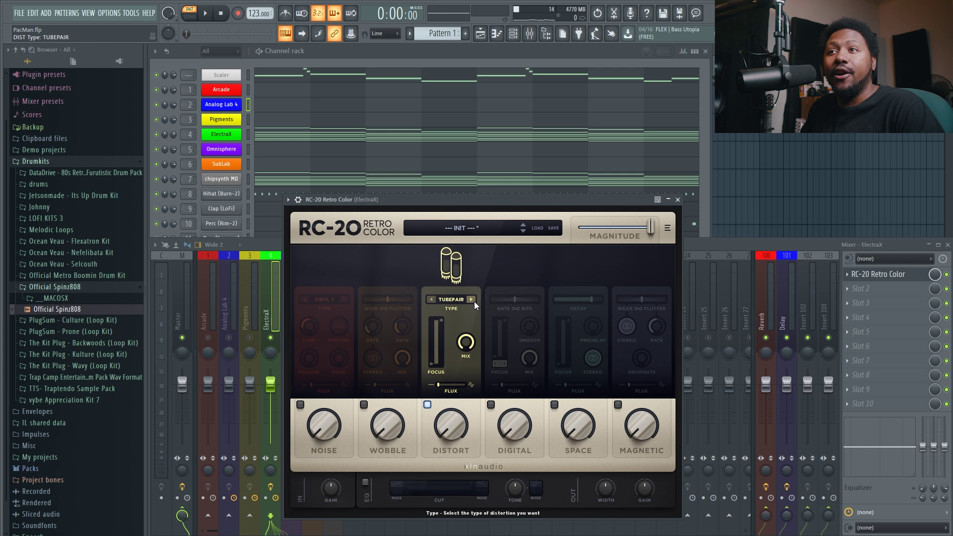
- Raise the Distort amount to 58% and audition the distortion types, including HEAVY and AIR, while the pattern plays
key("space")
left_click_drag(450, 417, 448, 337)
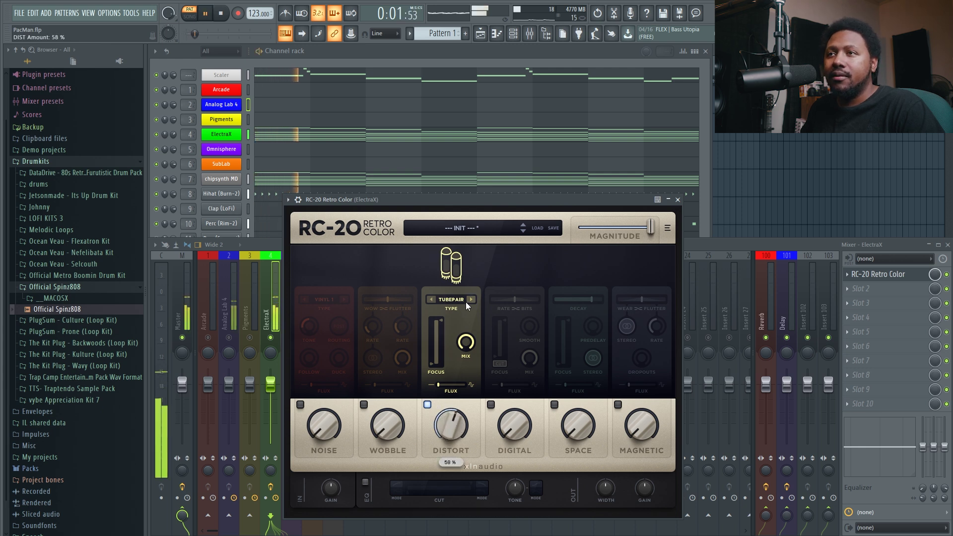
left_click(470, 299)
left_click(469, 300)
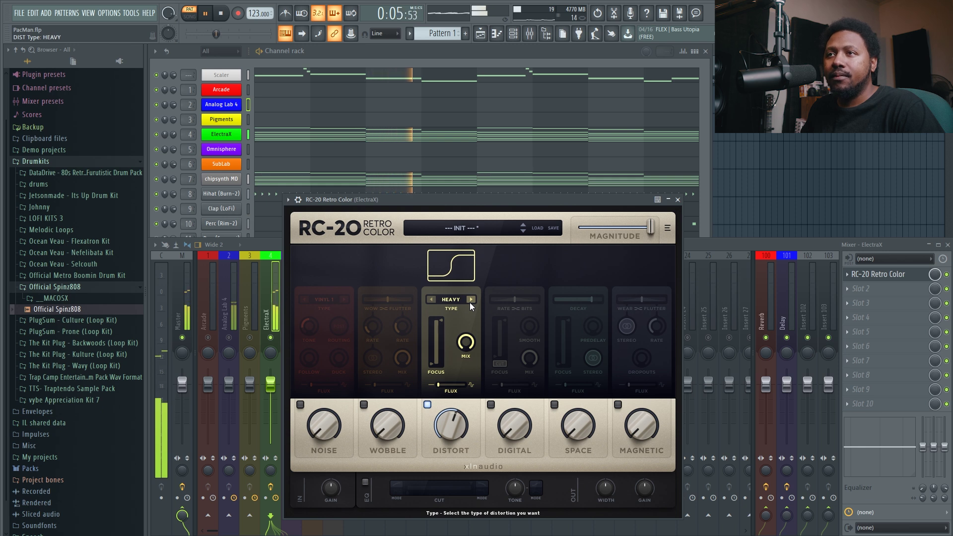
left_click(469, 302)
left_click(469, 303)
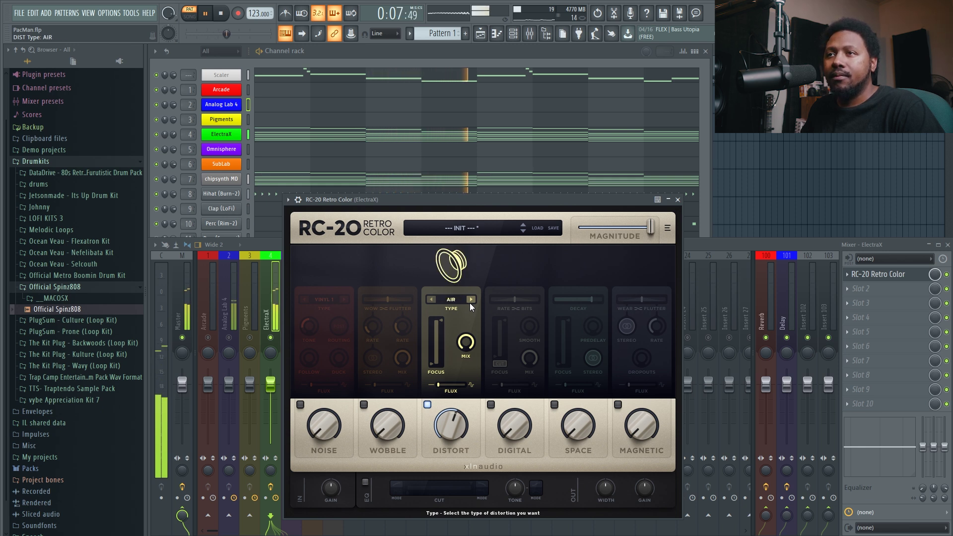
left_click(469, 303)
- Stop playback, reset the Distort amount to 0%, and disable the Distort module
key("space")
left_click_drag(448, 416, 458, 441)
left_click(429, 405)
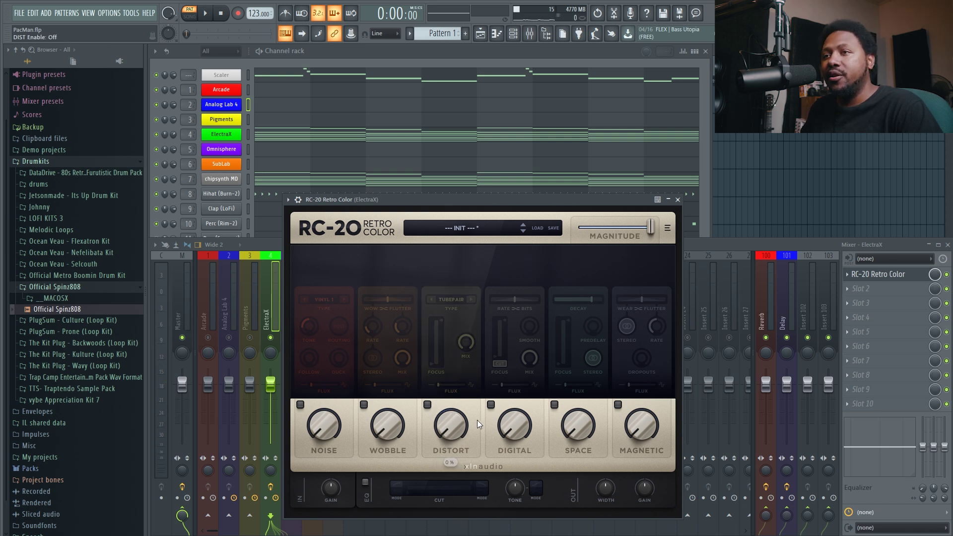
- Enable the Digital module, audition its amount during playback, reset it to 0%, and disable the module
left_click(490, 405)
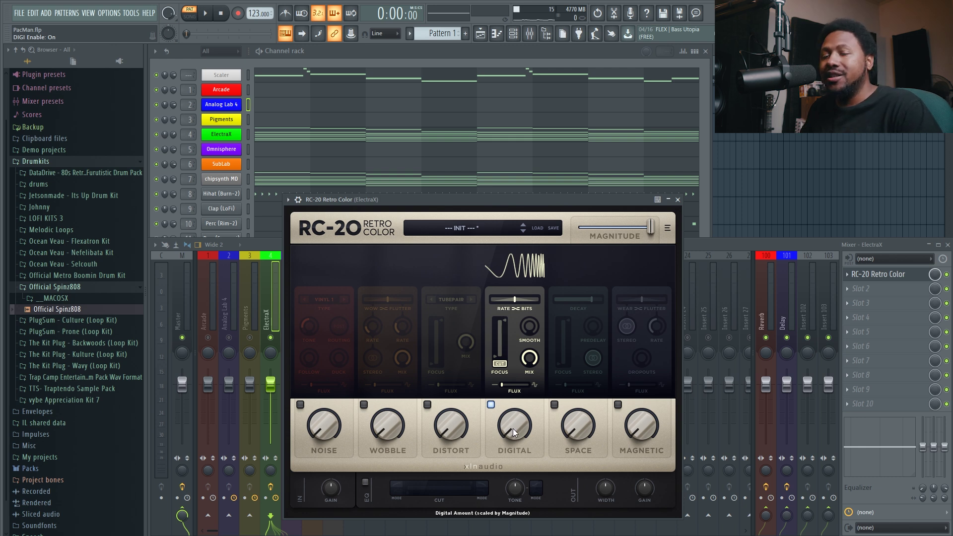
key("space")
left_click_drag(508, 431, 506, 274)
mouse_move(516, 330)
left_mouse_down()
mouse_move(524, 373)
mouse_move(514, 277)
mouse_move(519, 340)
left_mouse_up()
key("space")
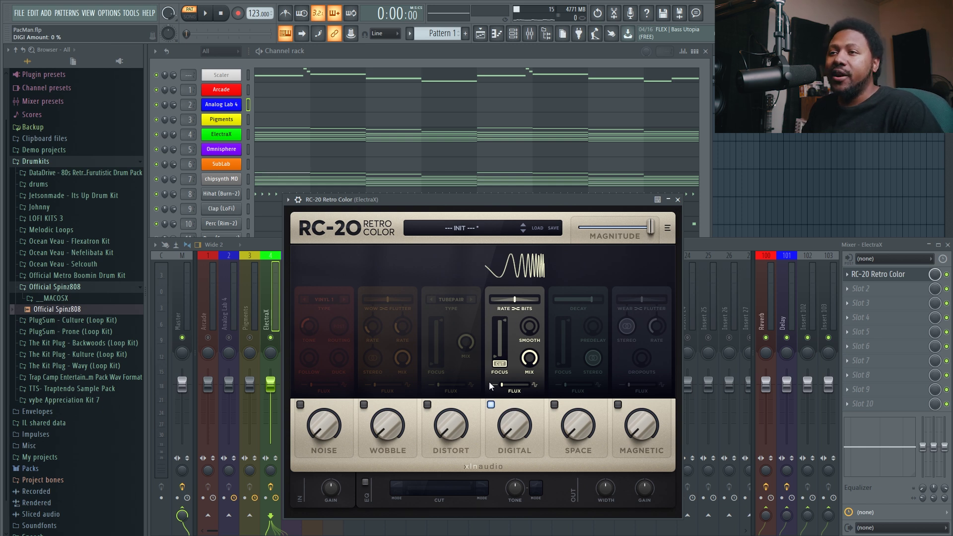
left_click(490, 404)
- Enable the Space module, audition its amount on the playing pattern, return it to its minimum, and disable the module
left_click(555, 404)
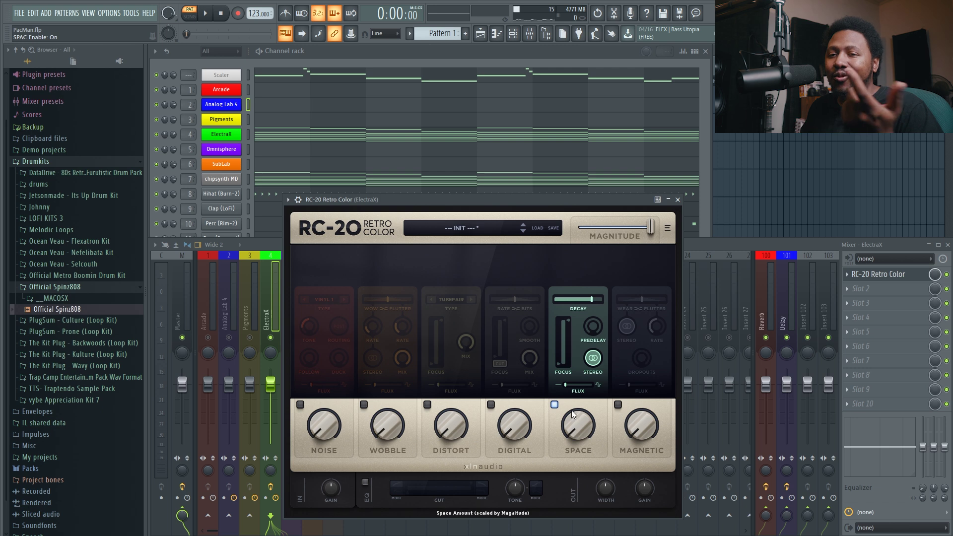
left_click_drag(578, 433, 563, 395)
key("space")
left_click(554, 404)
key("space")
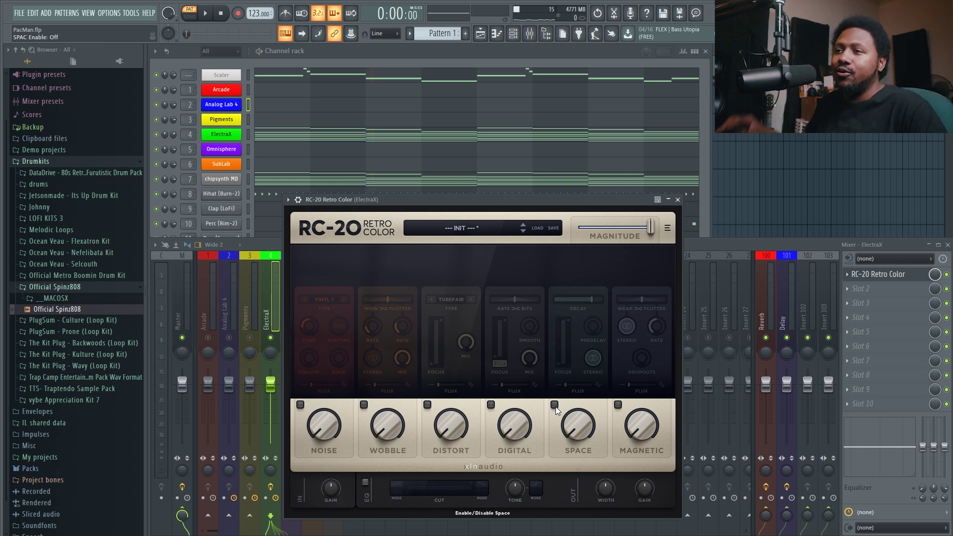
- Enable the Magnetic module, audition its amount during playback, reset it to 0%, and disable the module
left_click(618, 404)
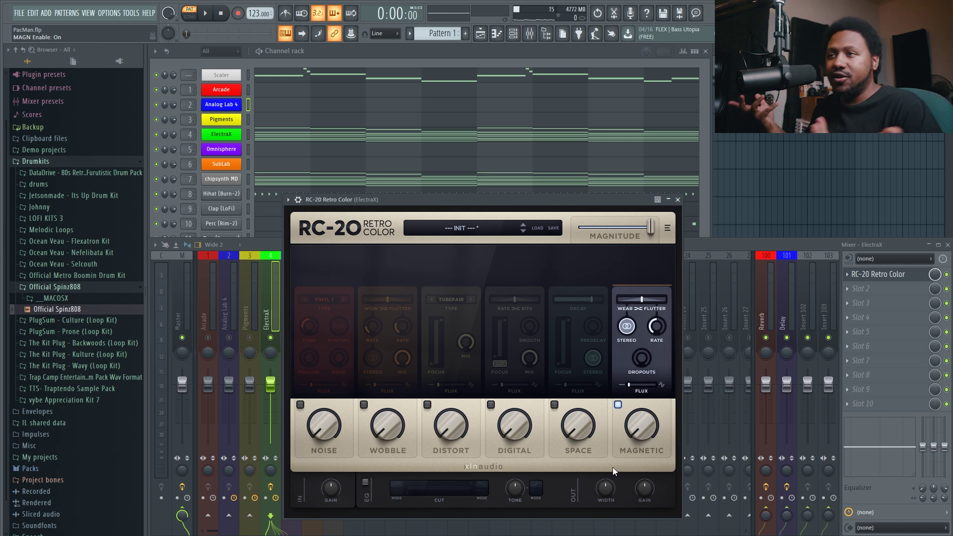
key("space")
left_click_drag(625, 433, 642, 372)
key("space")
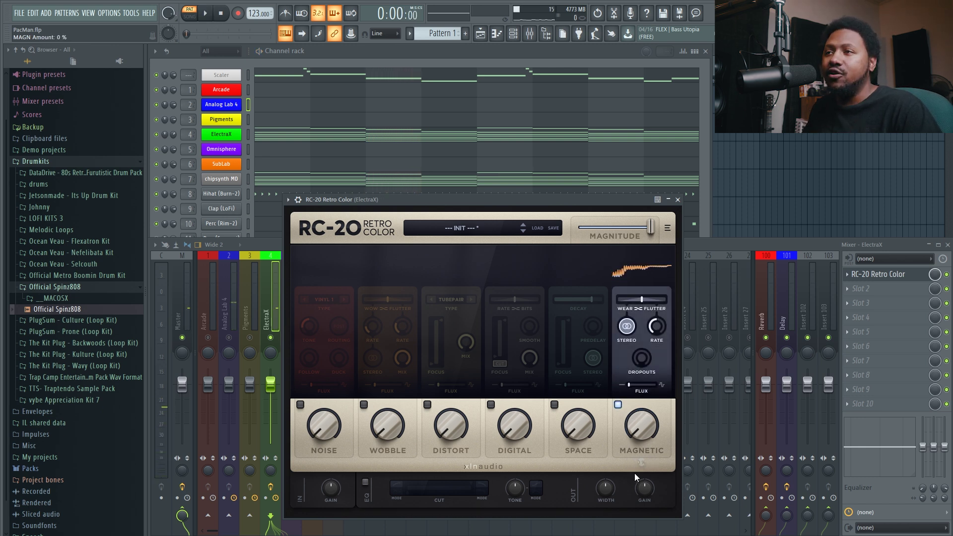
left_click(618, 405)
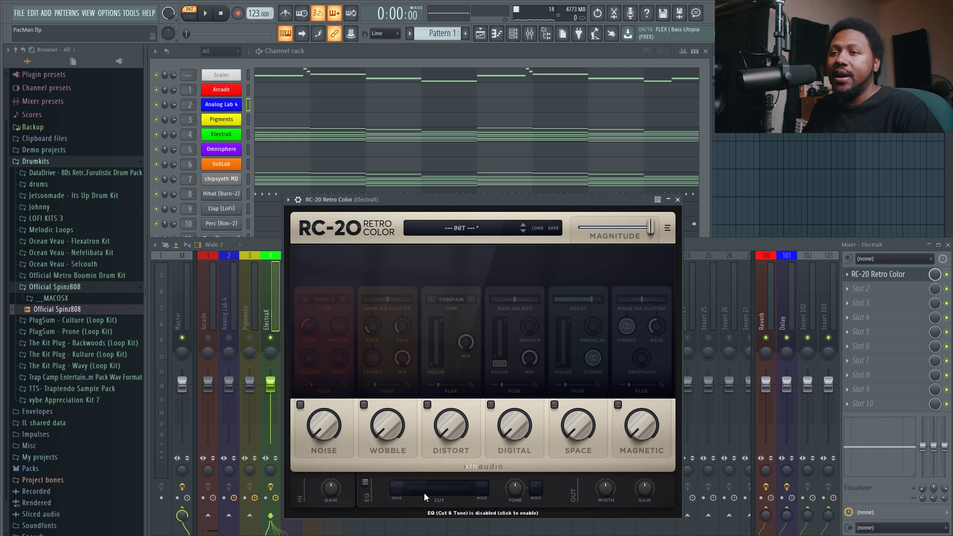
- Enable the EQ section below the effect modules
left_click(365, 482)
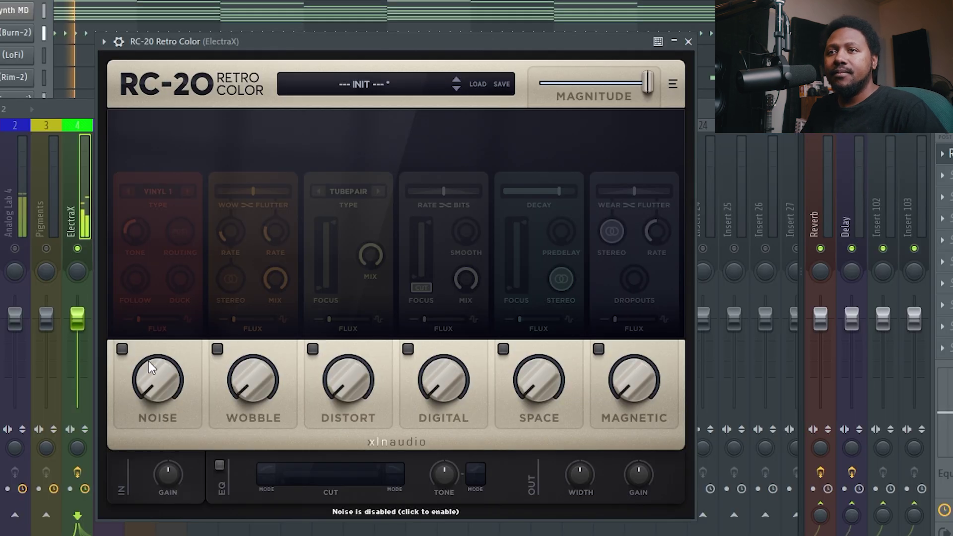
- Enable the Noise module, change its noise type to 7.5", and raise its amount to 64%
left_click(319, 417)
left_click_drag(148, 364, 153, 292)
left_click(187, 191)
left_click(188, 191)
left_click_drag(163, 375, 168, 263)
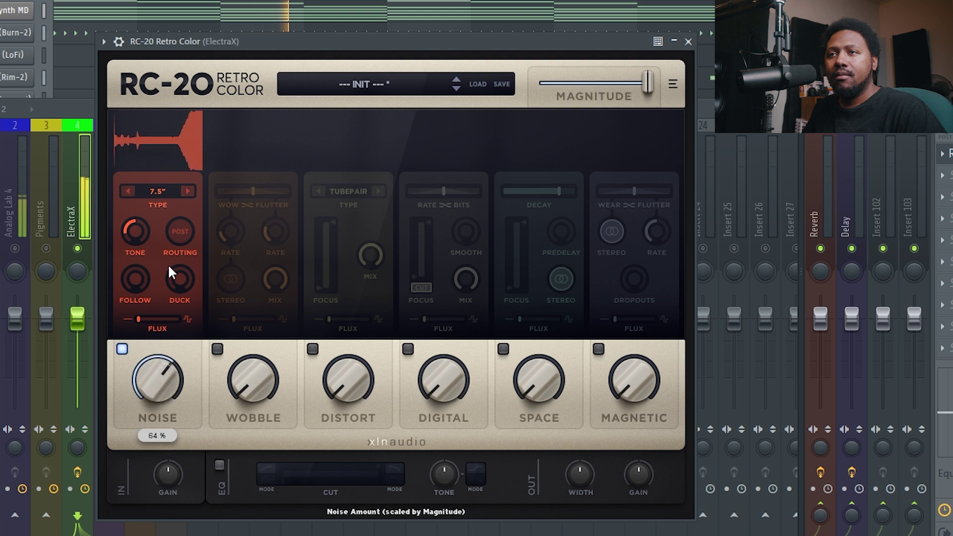
- Audition the following noise types one by one, up to 8-BIT
left_click(182, 190)
left_click(183, 190)
left_click(186, 189)
left_click(187, 190)
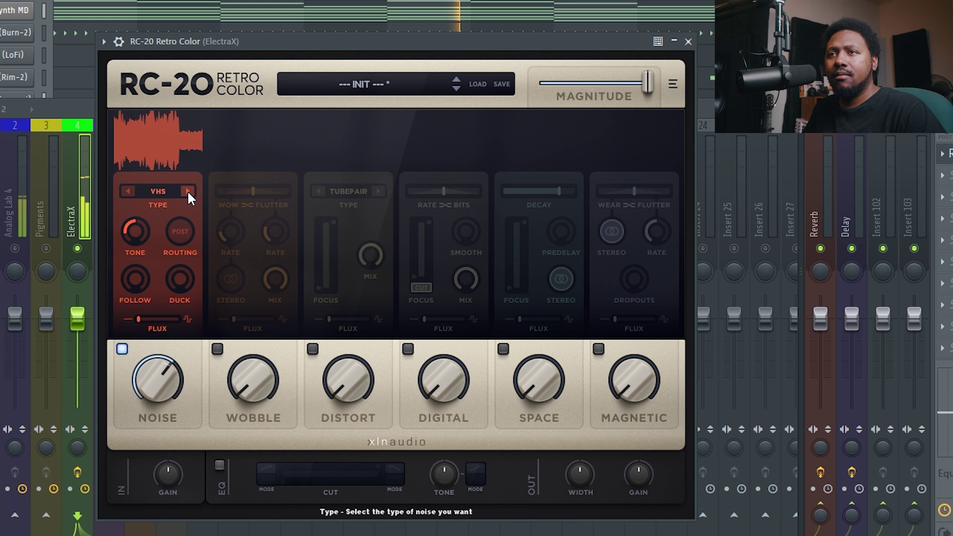
left_click(187, 190)
left_click(186, 189)
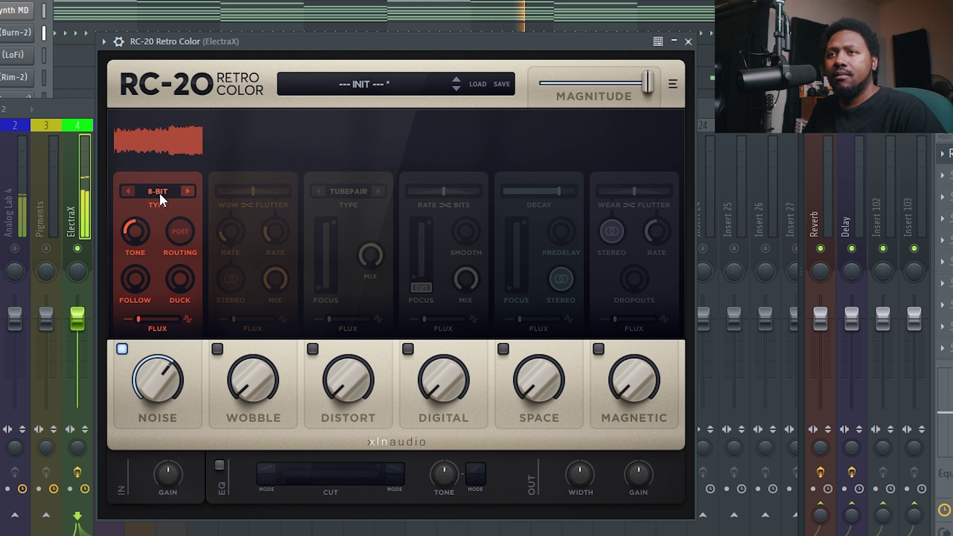
- Set the noise type to CASS and lower the Noise amount to about 24%
left_click_drag(155, 377, 171, 437)
left_click(127, 190)
left_click(186, 191)
left_click_drag(155, 379, 158, 431)
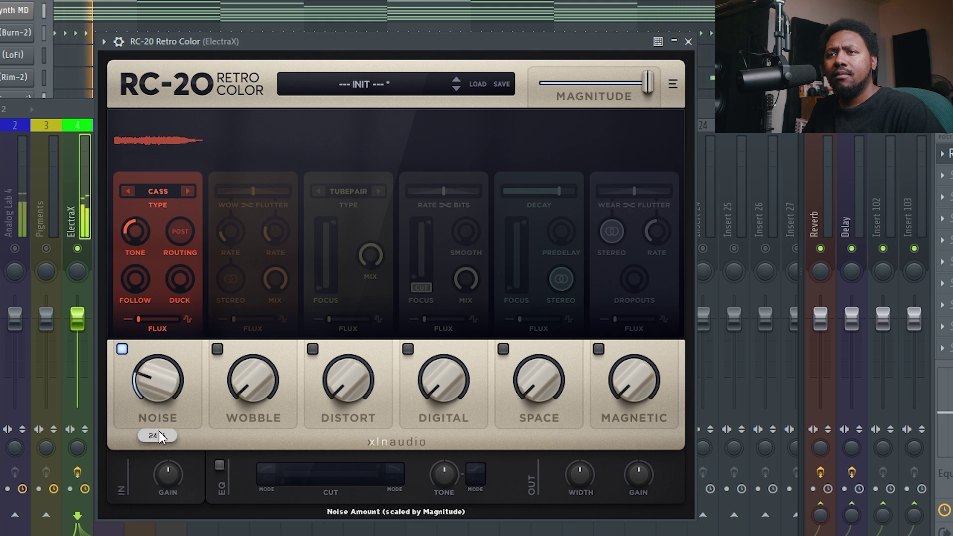
- Reset the Noise tone to 0.0 dB and slightly raise the module's Follow, Duck and Flux
double_click(138, 231)
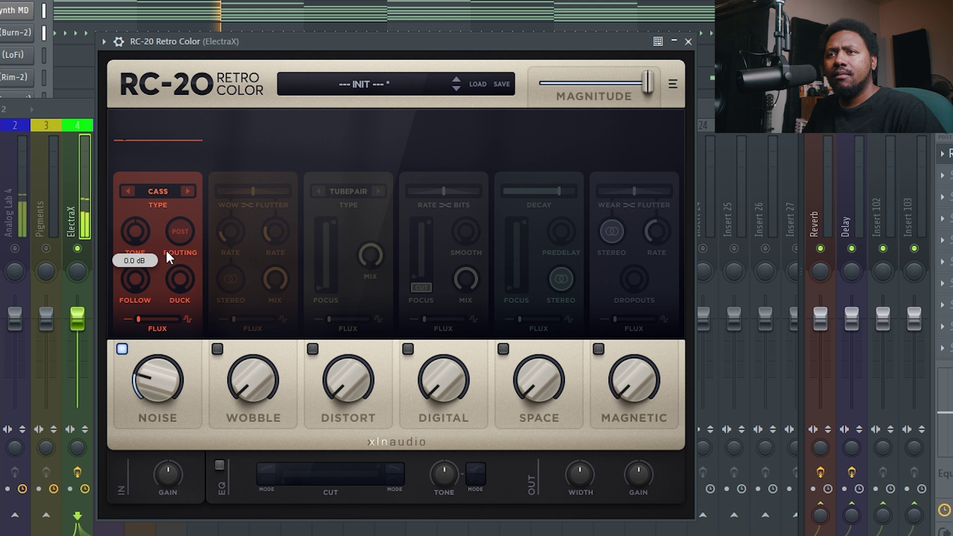
left_click_drag(143, 289, 169, 247)
left_click_drag(153, 322, 150, 322)
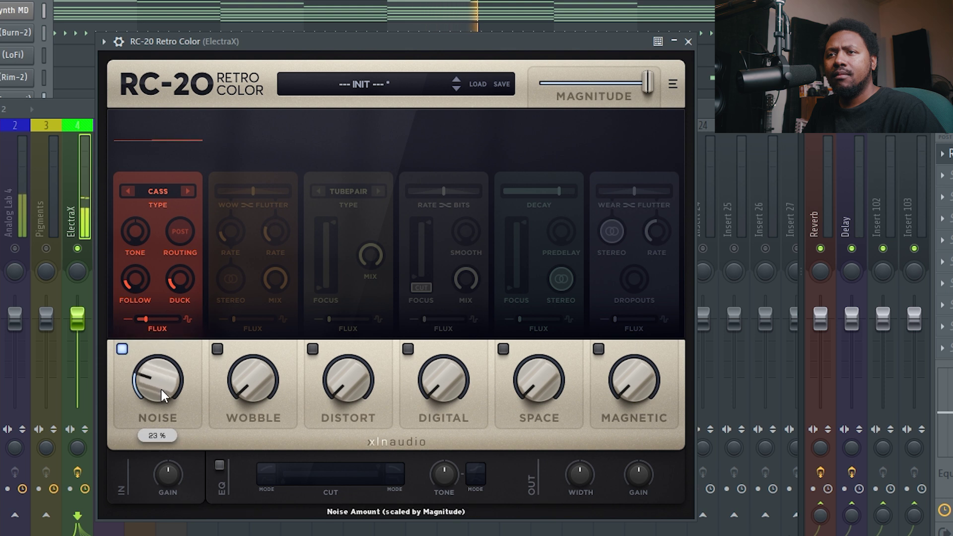
- Enable the Wobble module, raise its amount, set the Wow rate to 0.3 Hz, and lower the Flutter rate
left_click_drag(237, 365, 231, 314)
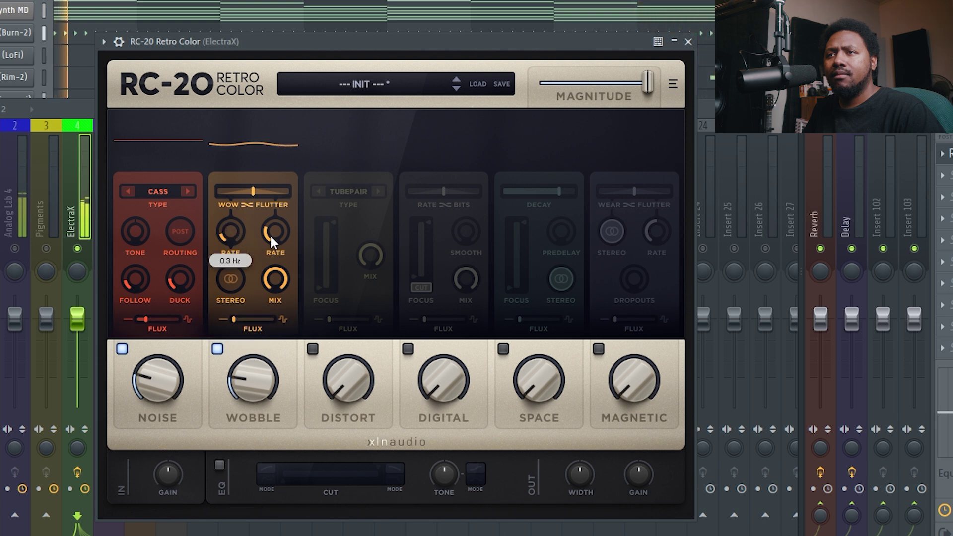
left_click_drag(275, 246, 275, 264)
left_click_drag(258, 364, 258, 346)
- Enable the Distort module, raise its amount, and switch the distortion type to IRON
left_click_drag(350, 412, 344, 317)
left_click(367, 191)
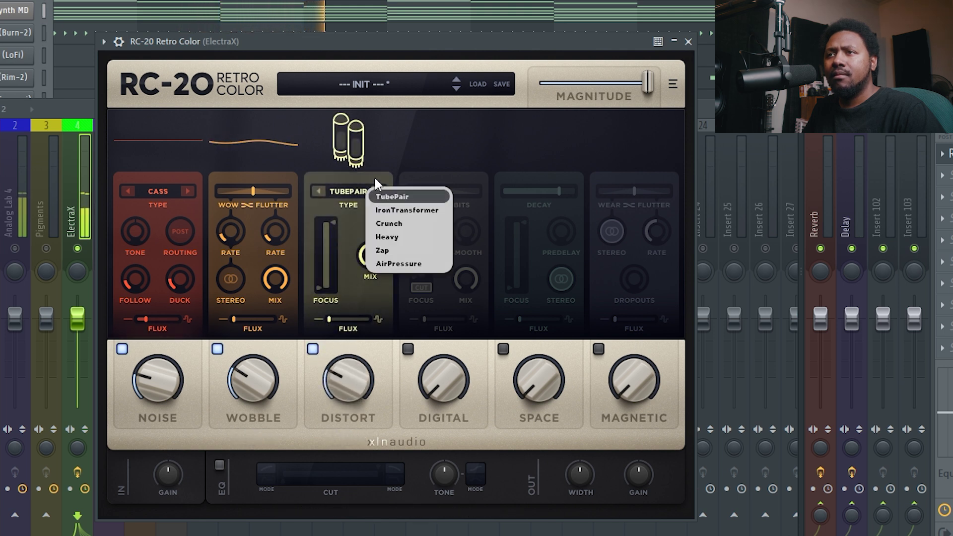
left_click(374, 191)
left_click(374, 193)
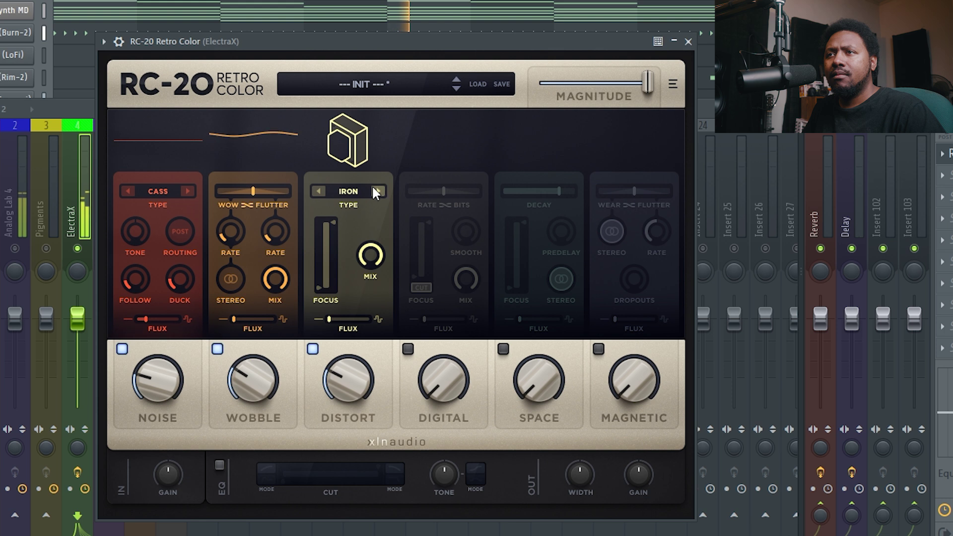
- Audition the HEAVY and IRON distortion types at higher amounts and return the type to TUBEPAIR
left_click_drag(356, 374, 358, 324)
left_click(374, 192)
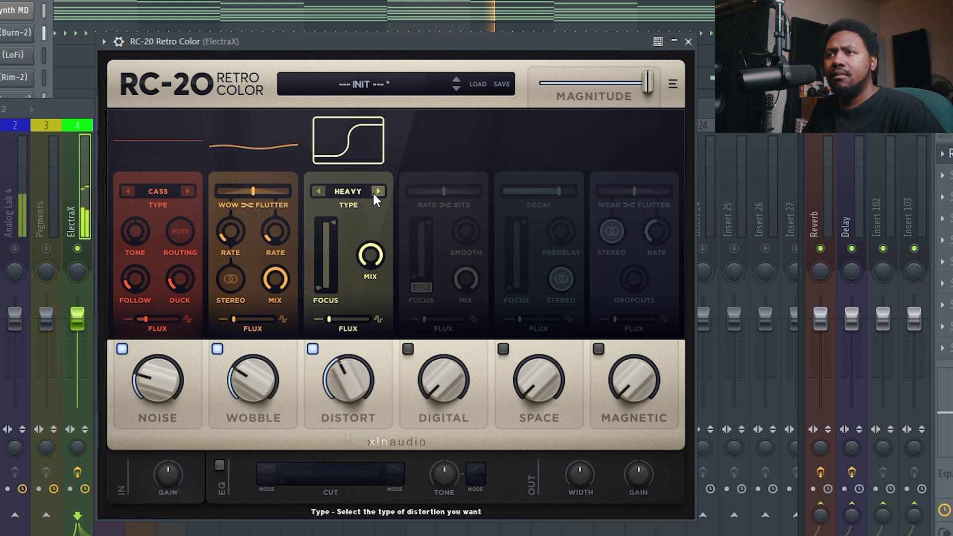
left_click(324, 194)
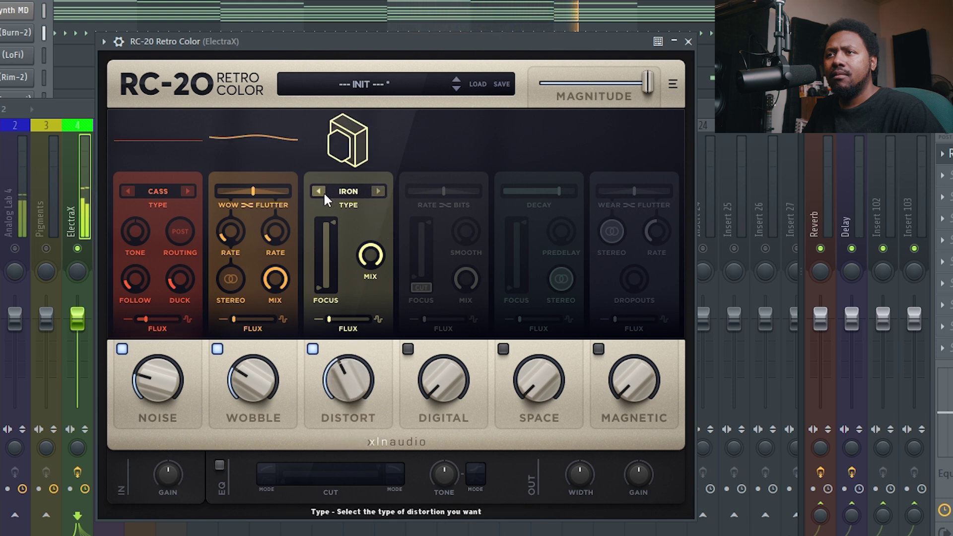
left_click_drag(347, 397, 348, 308)
left_click(377, 192)
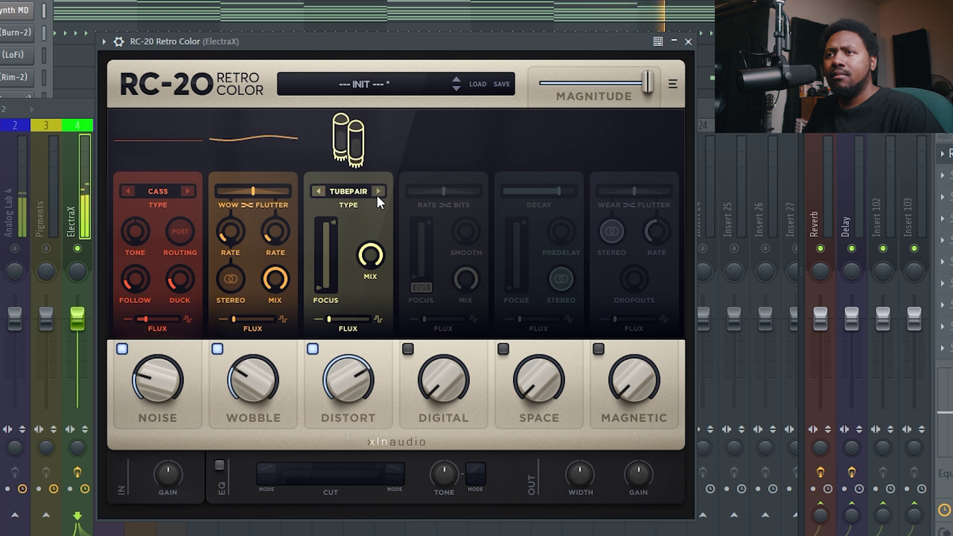
- Lower the Distort amount, raise the lower limit of its Focus range, and slightly increase its Flux
left_click_drag(345, 361, 351, 399)
left_click_drag(329, 287, 327, 262)
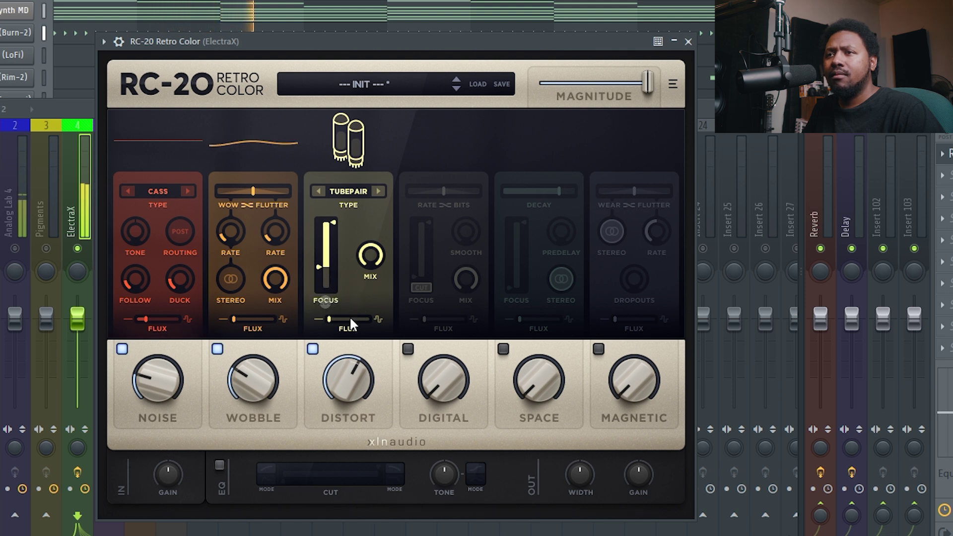
left_click_drag(350, 318, 355, 317)
- Enable the Digital module at about 15%, set its Mix to 36%, and toggle the module to compare the sound
left_click_drag(453, 386, 432, 320)
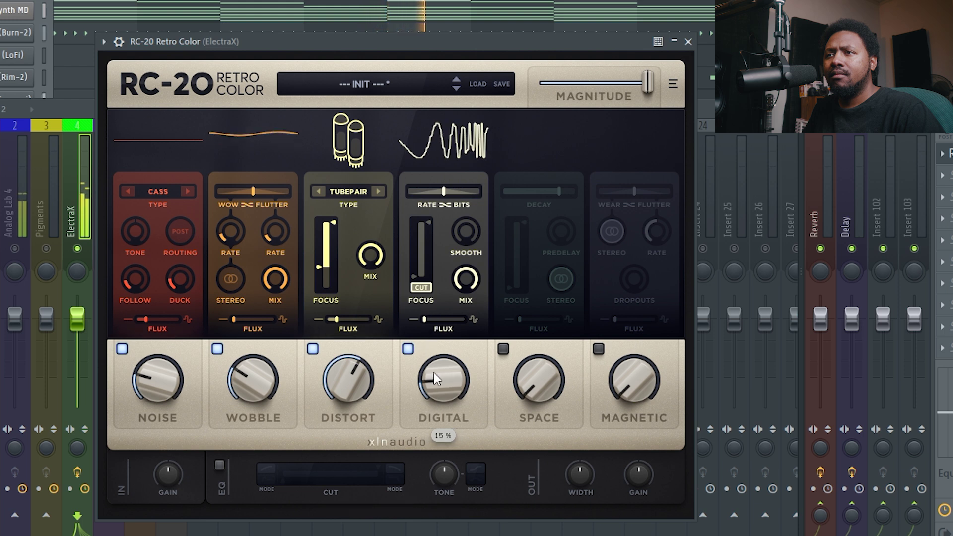
left_click_drag(453, 306, 462, 372)
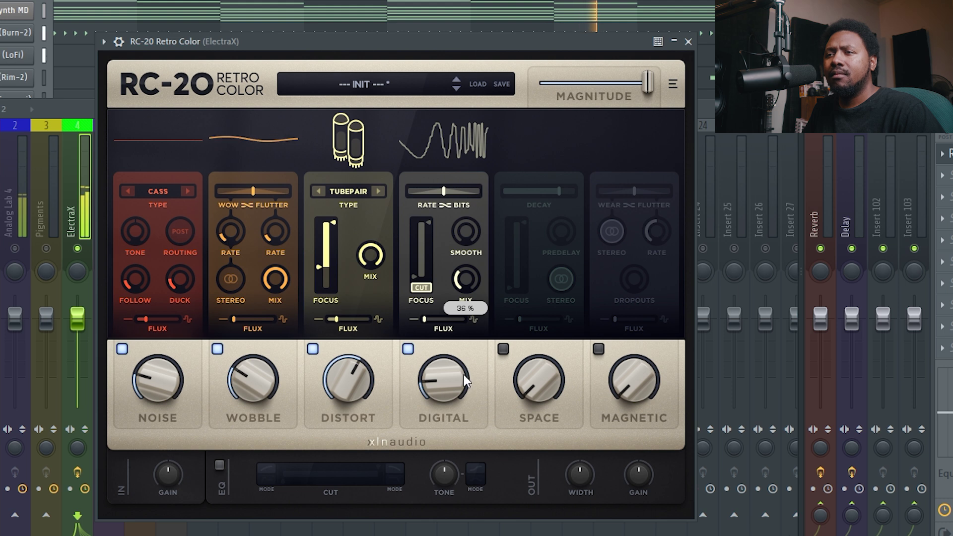
left_click(408, 348)
left_click(407, 349)
- Enable the Space module with a low amount and shorten its Decay slightly
mouse_move(539, 380)
left_mouse_down()
mouse_move(524, 253)
mouse_move(509, 322)
mouse_move(524, 386)
left_mouse_up()
left_click_drag(558, 191, 547, 203)
left_click_drag(539, 367, 614, 293)
- Audition the Magnetic module's amount, return it to minimum, and disable the module
left_click(598, 349)
left_click_drag(633, 379, 597, 351)
left_click(598, 349)
- Enable the EQ, lower its high cut, and compare the melody with the RC-20 mixer slot toggled during playback
left_click(219, 465)
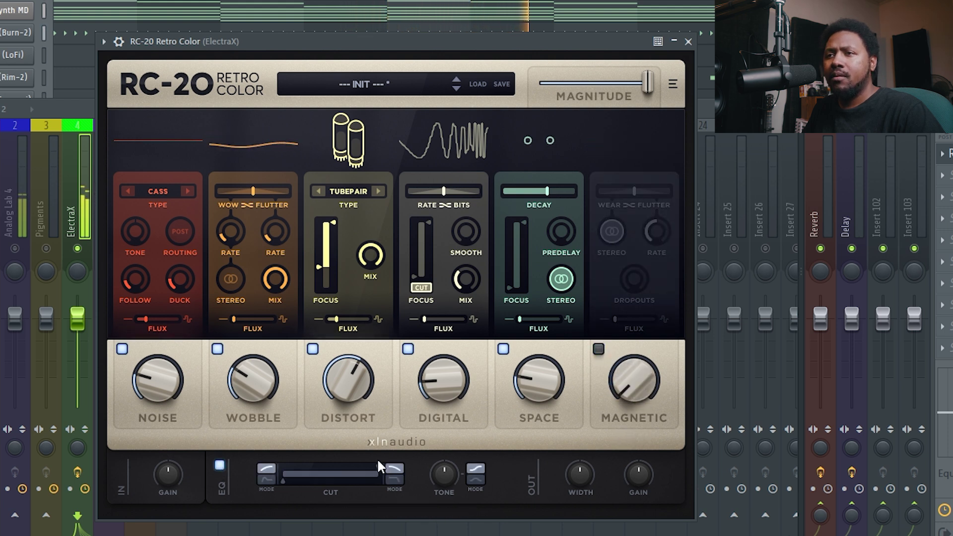
mouse_move(375, 462)
left_mouse_down()
mouse_move(346, 461)
mouse_move(363, 462)
left_mouse_up()
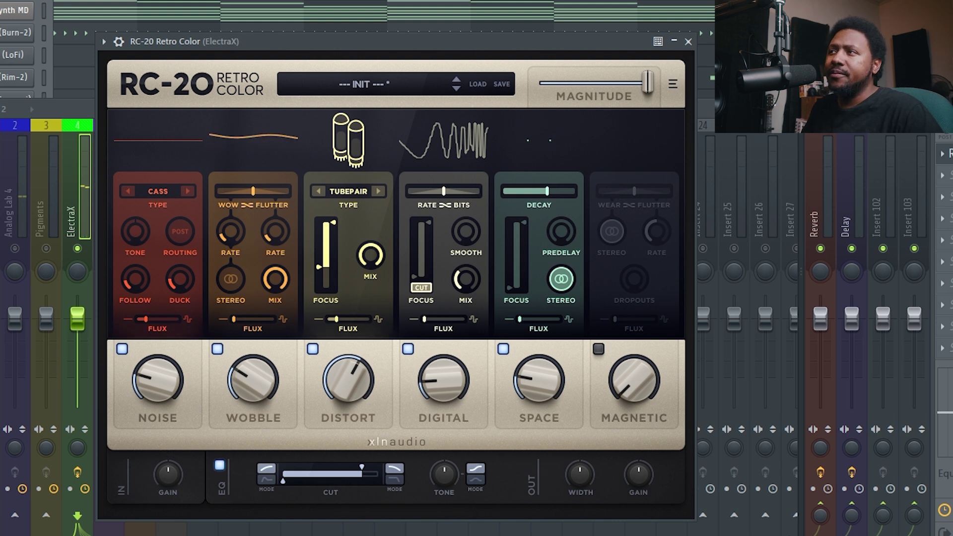
left_click(952, 154)
key("space")
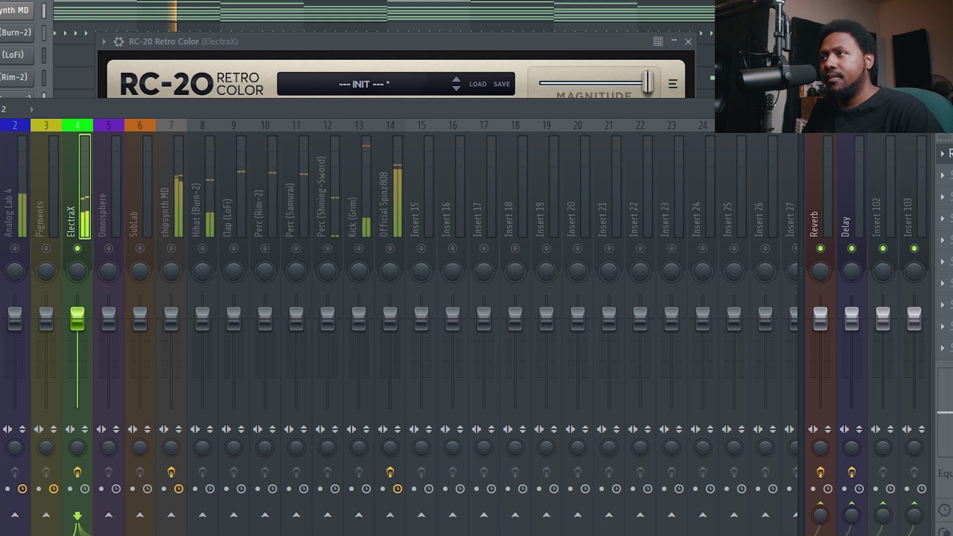
left_click(567, 58)
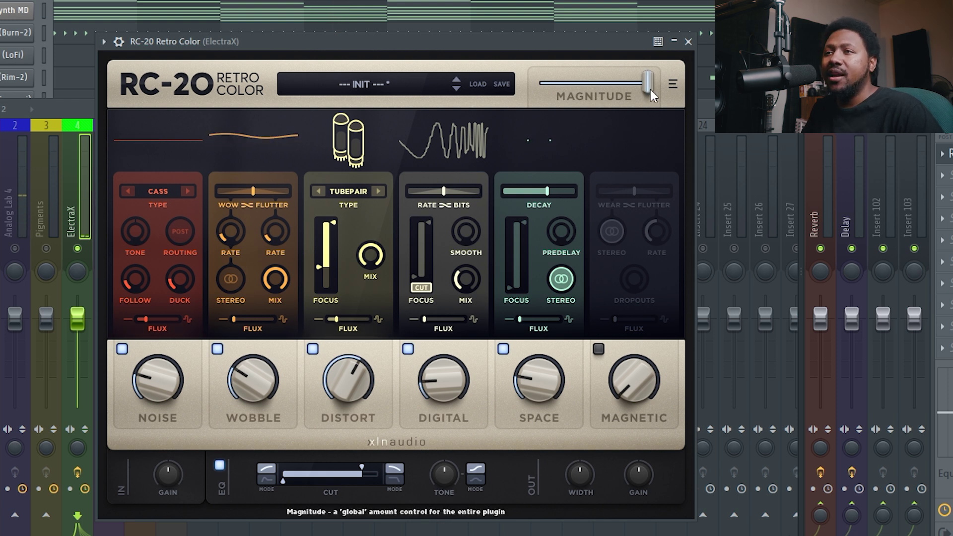
- Lower the global Magnitude to slightly above half and toggle the RC-20 mixer slot to compare the melody
left_click_drag(648, 89, 597, 91)
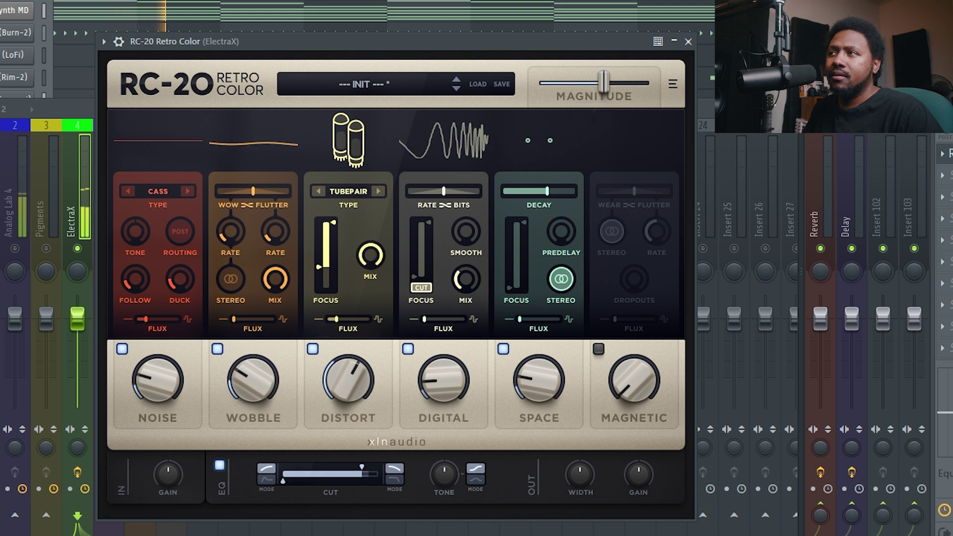
left_click(951, 153)
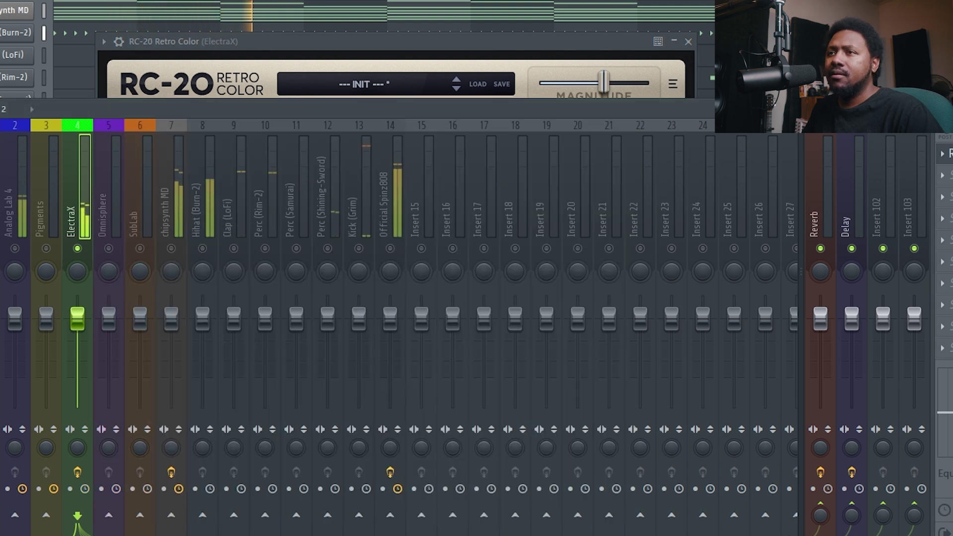
left_click(549, 76)
- Raise the Space amount to 32% and compare the melody again by toggling the RC-20 mixer slot
left_click_drag(521, 399, 525, 383)
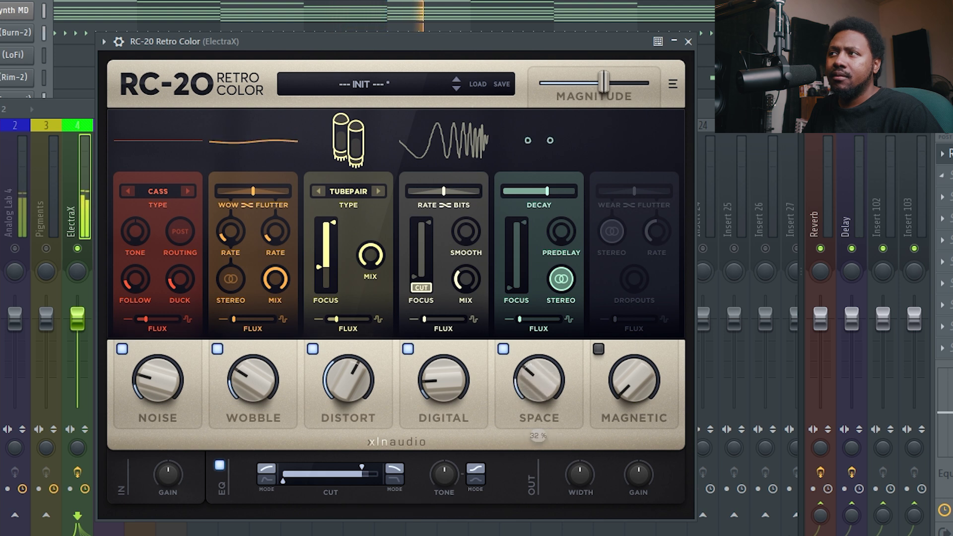
left_click(951, 153)
left_click(504, 40)
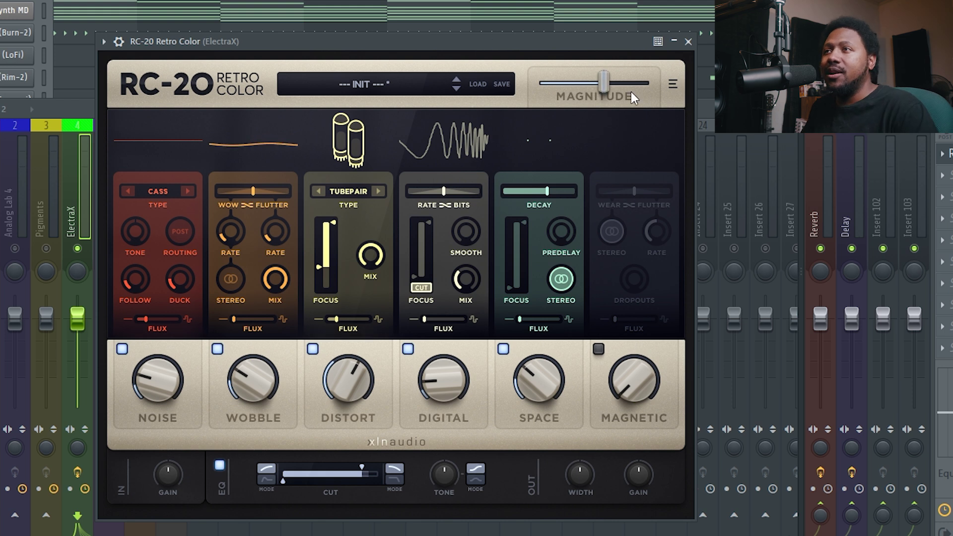
- Close the ElectraX RC-20 window and open RC-20 Retro Color on the chipsynth MD insert
left_click(688, 42)
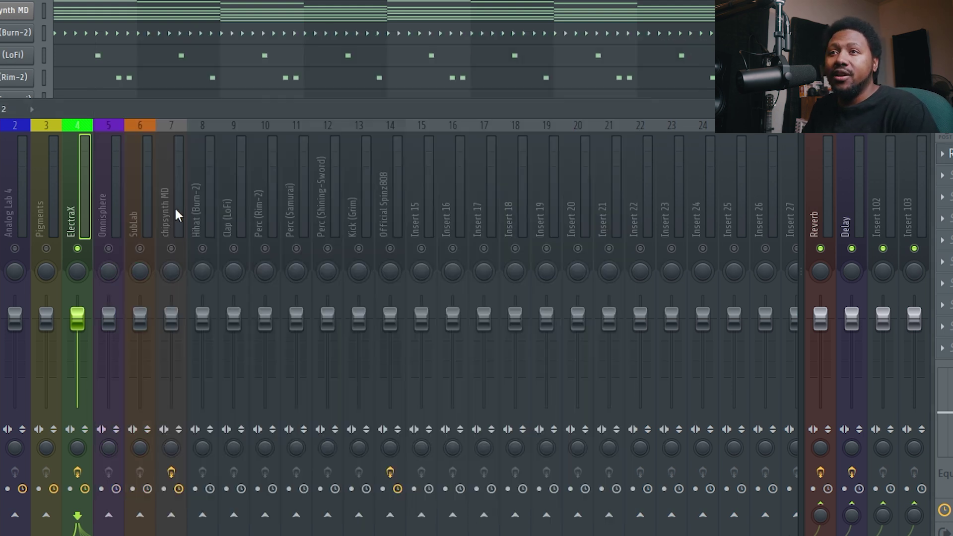
right_click(175, 214)
left_click(178, 226)
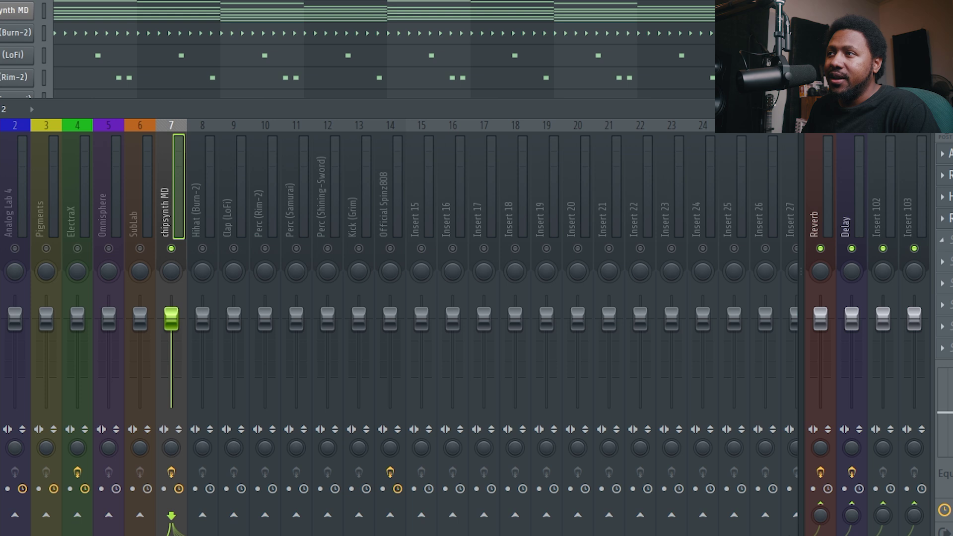
left_click(949, 218)
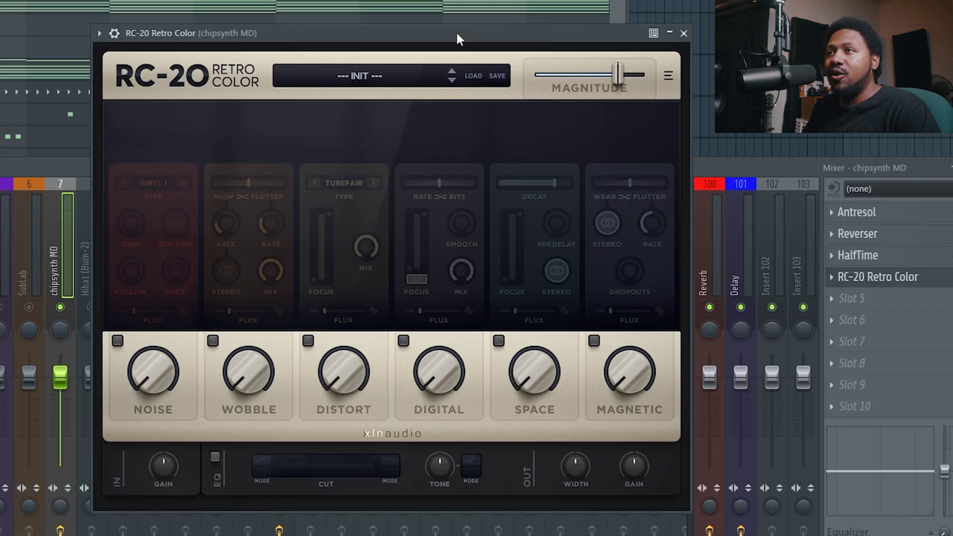
left_click_drag(445, 28, 415, 38)
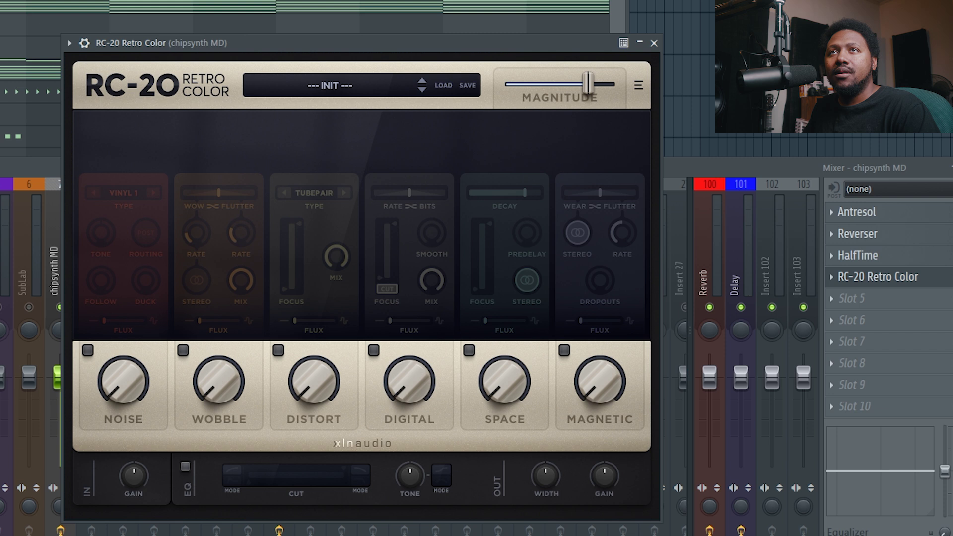
- Enable the Noise module on chipsynth MD, set its amount to about 29%, and slightly raise its Tone and Flux
left_click(88, 349)
left_click_drag(116, 385, 111, 318)
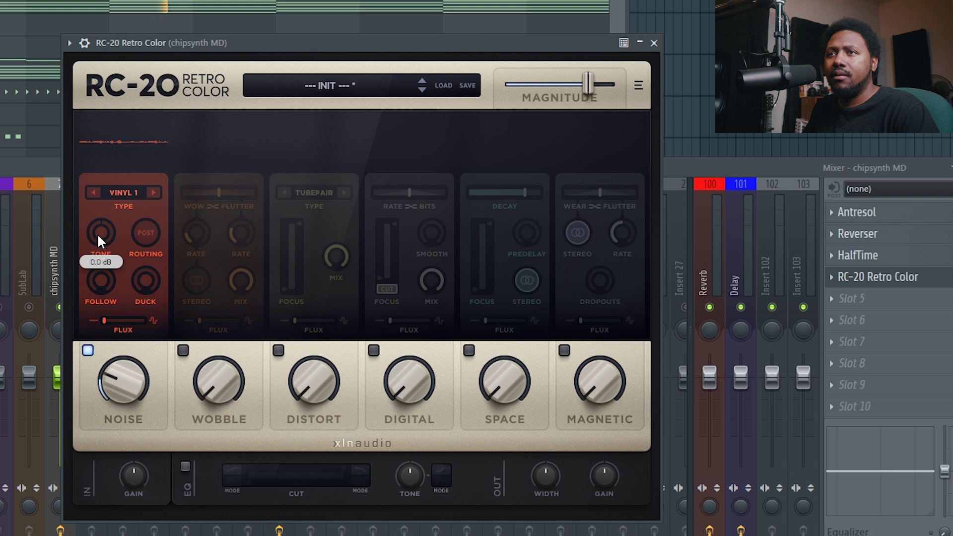
left_click_drag(101, 241, 97, 219)
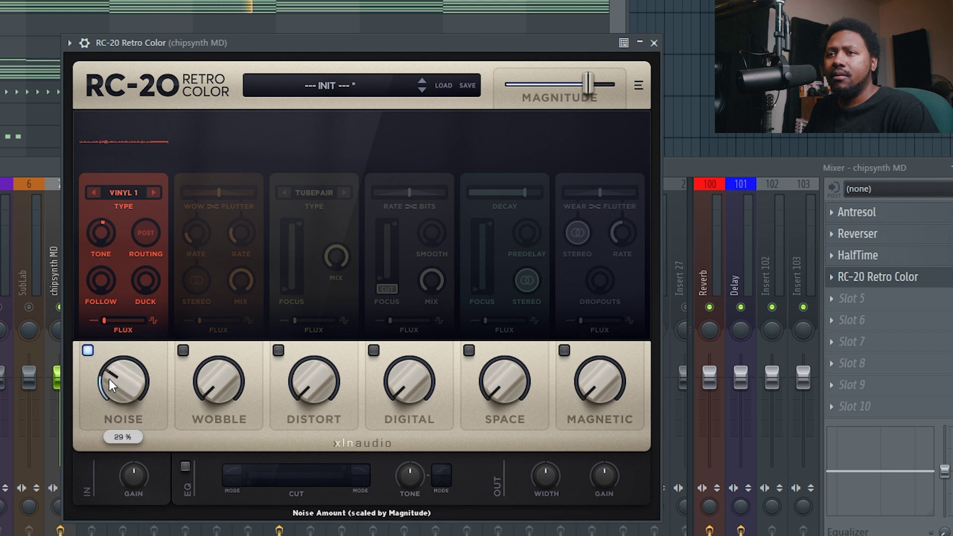
left_click_drag(104, 321, 121, 328)
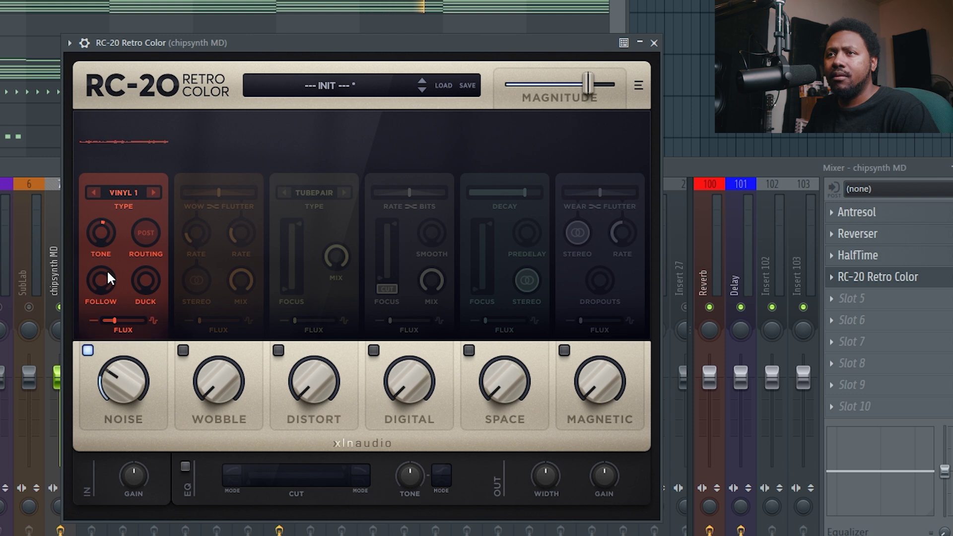
- Enable the Wobble module, raise its amount, set its Flux to 37%, and lower the Flutter rate
left_click(183, 351)
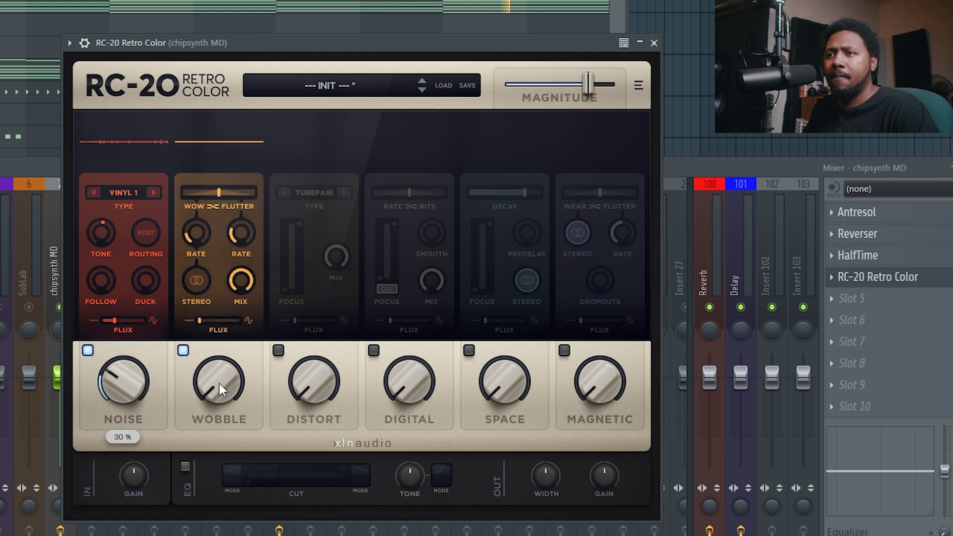
left_click_drag(219, 364, 218, 326)
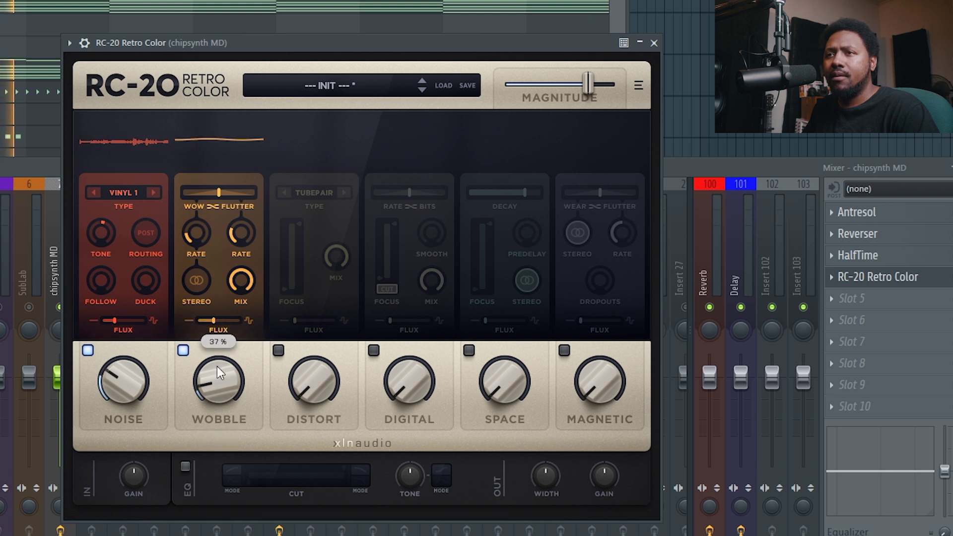
left_click_drag(215, 381, 207, 342)
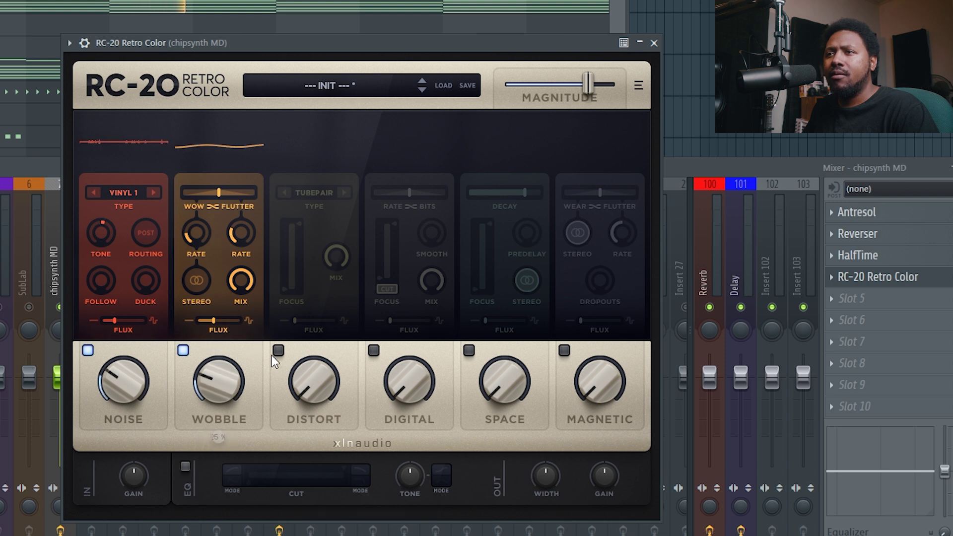
left_click_drag(242, 233, 248, 263)
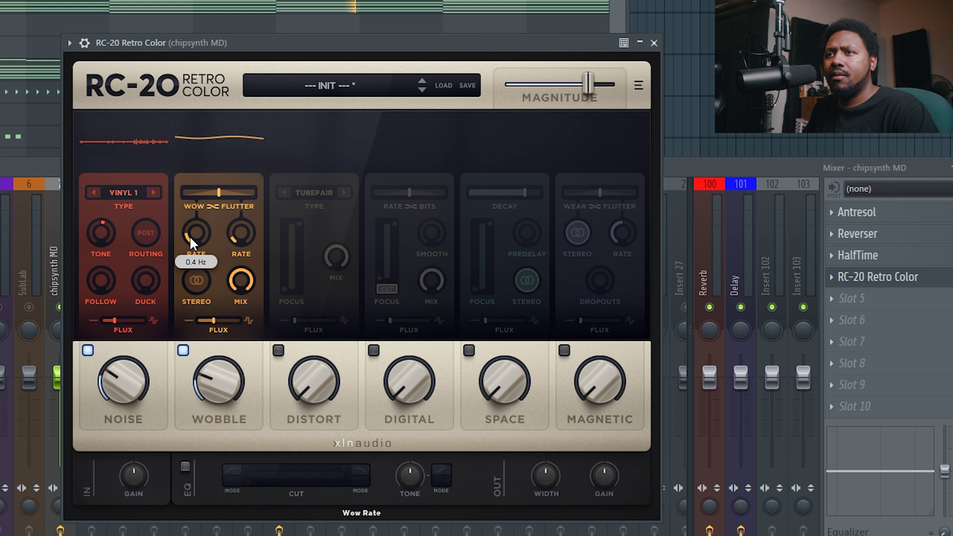
- Enable the Distort module, set its type to Iron, and set its amount to 42%
left_click_drag(320, 389, 314, 304)
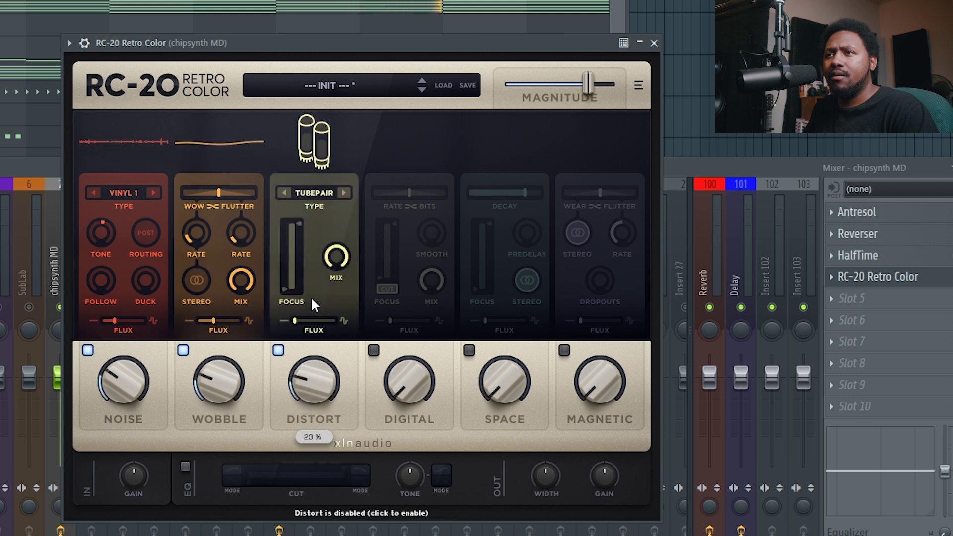
left_click(343, 192)
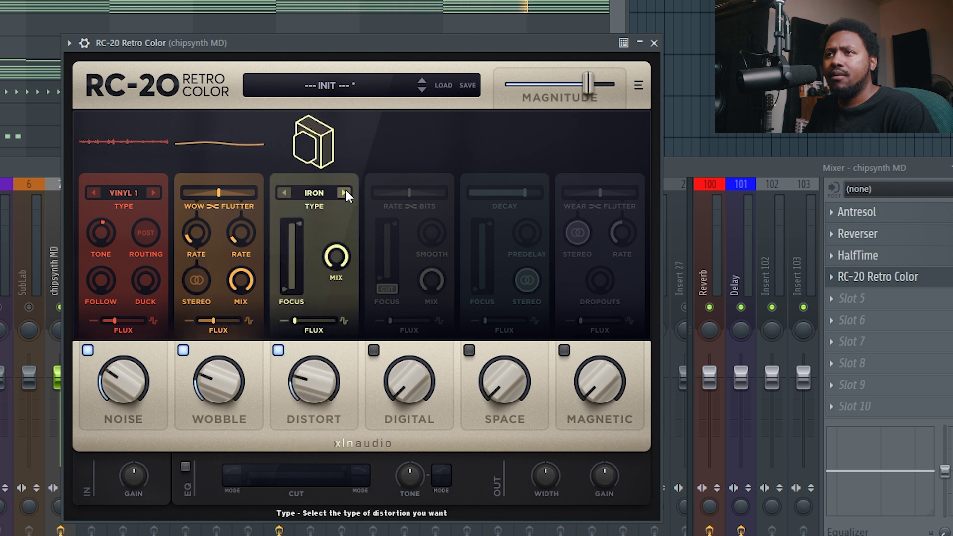
left_click(285, 193)
left_click_drag(302, 362, 331, 354)
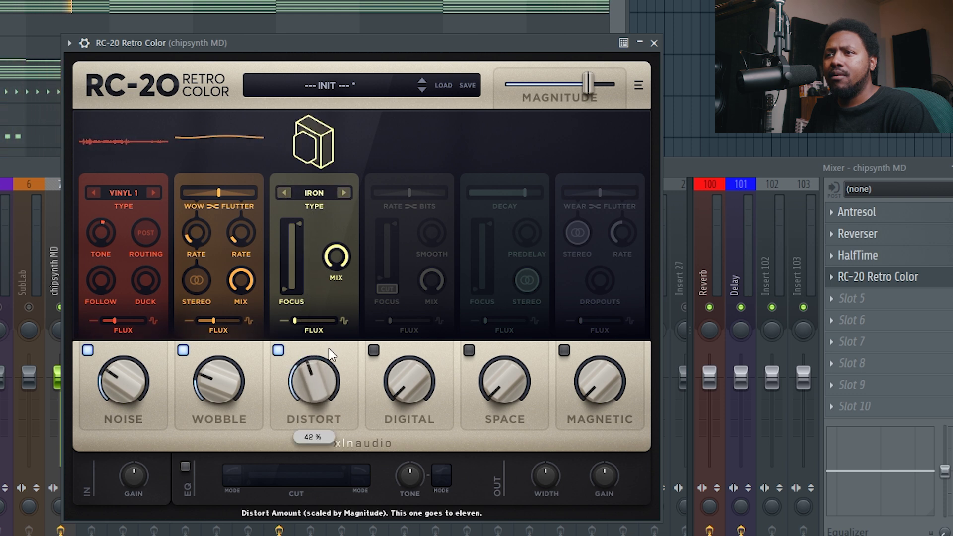
- Try the Digital module at 29% and disable it again
left_click(373, 350)
left_click_drag(406, 370, 406, 375)
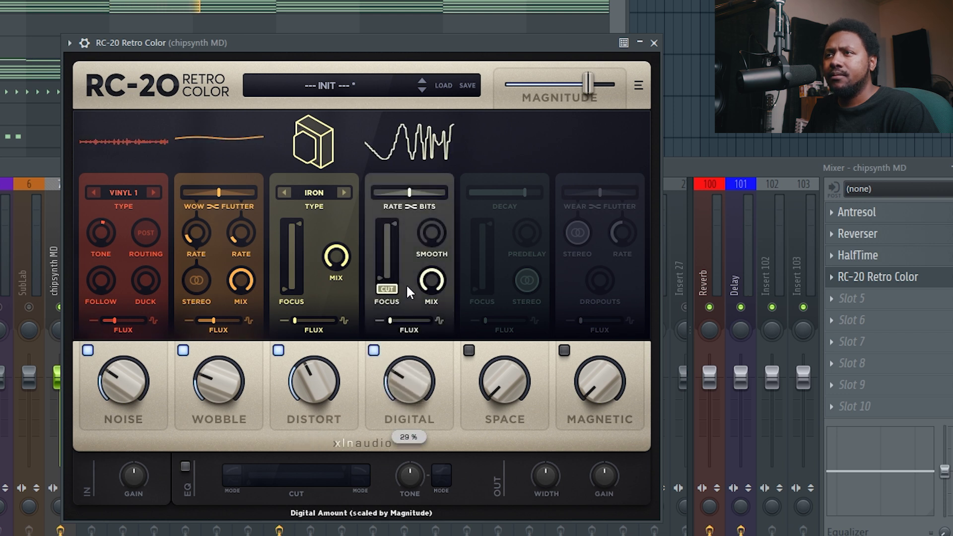
left_click(373, 350)
- Enable the Space module, set its amount to 40%, and slightly raise its Flux
left_click(469, 351)
left_click_drag(505, 389, 508, 275)
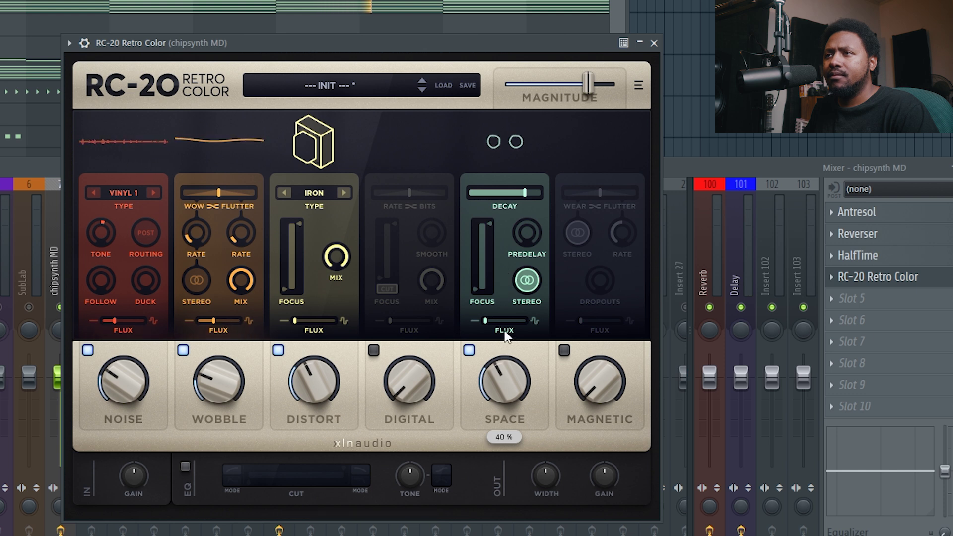
left_click_drag(496, 322, 510, 324)
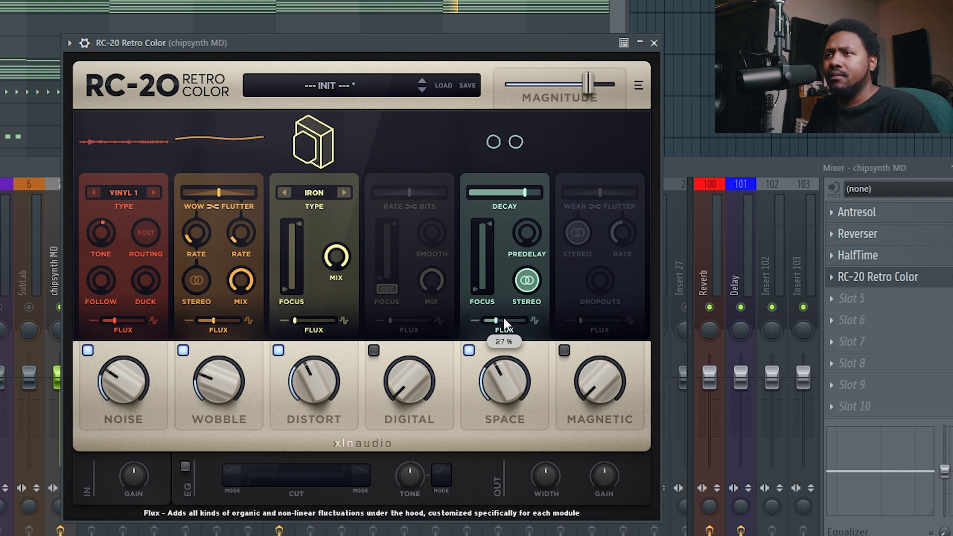
- Enable the EQ, lower the high cut to about 3557 Hz, and raise the Tone to 2.3 dB
left_click(185, 466)
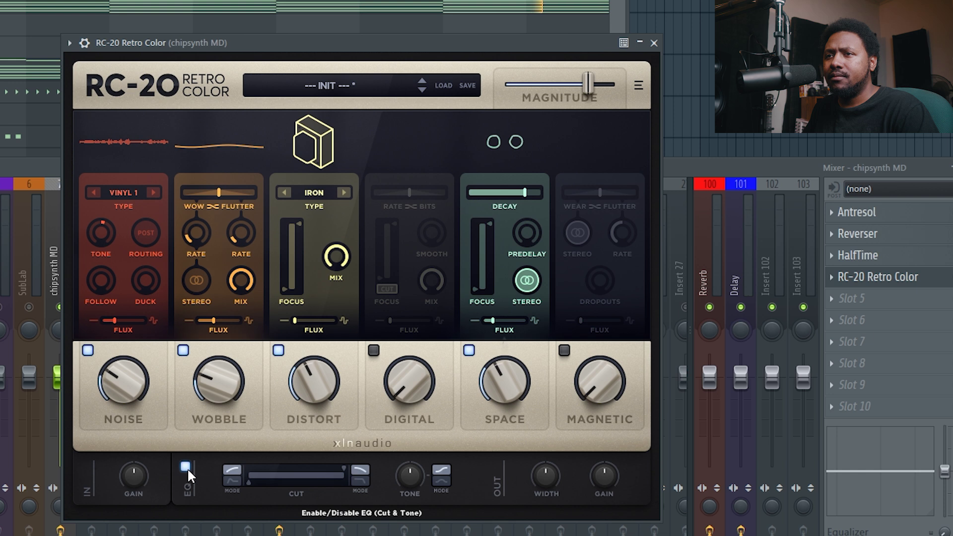
left_click_drag(336, 475, 323, 474)
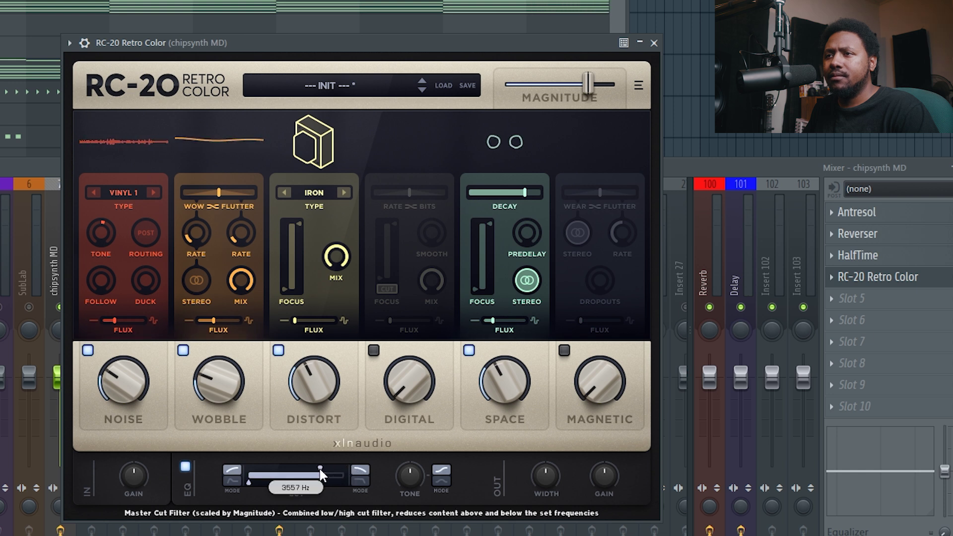
left_click_drag(406, 481, 399, 445)
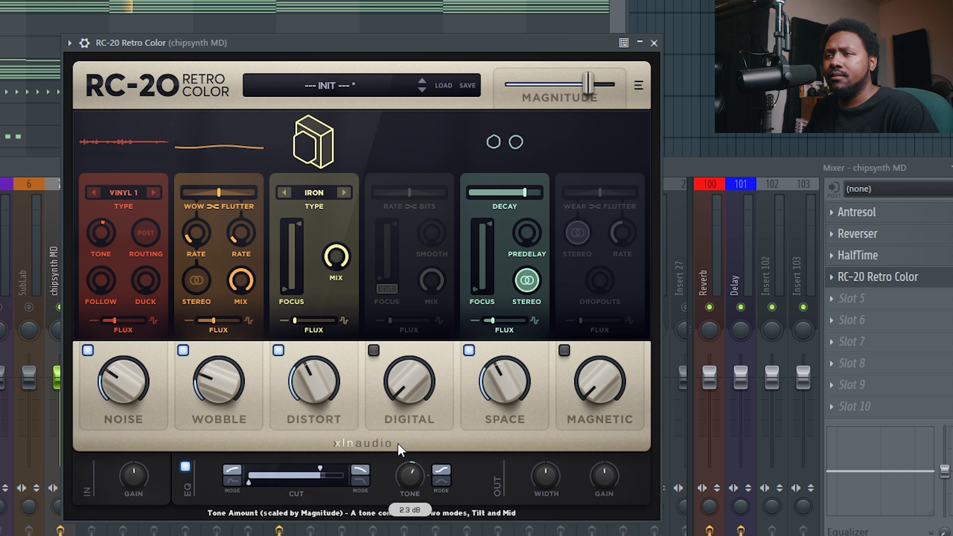
- Enable the Magnetic module at zero amount, and close and reopen RC-20 from the chipsynth MD effect slot
left_click(586, 374)
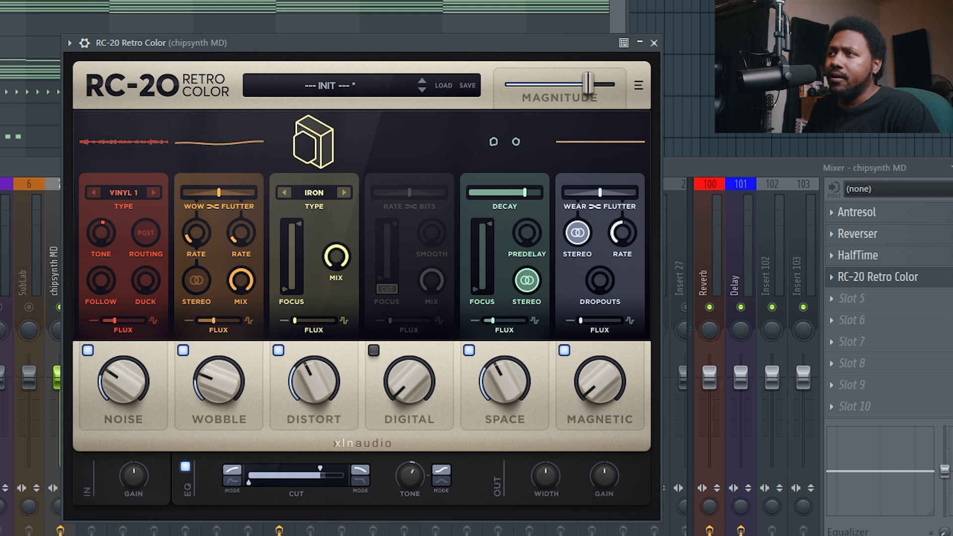
key("F9")
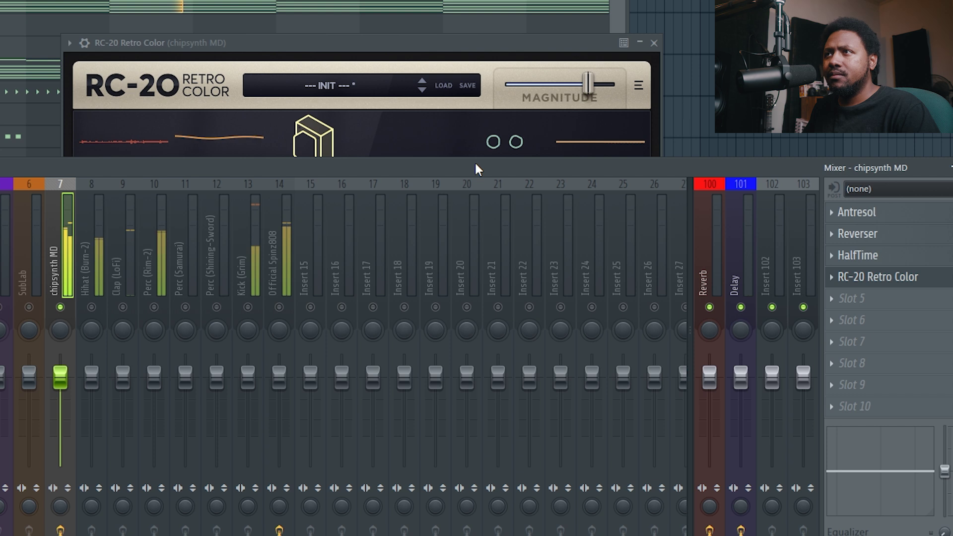
left_click(864, 277)
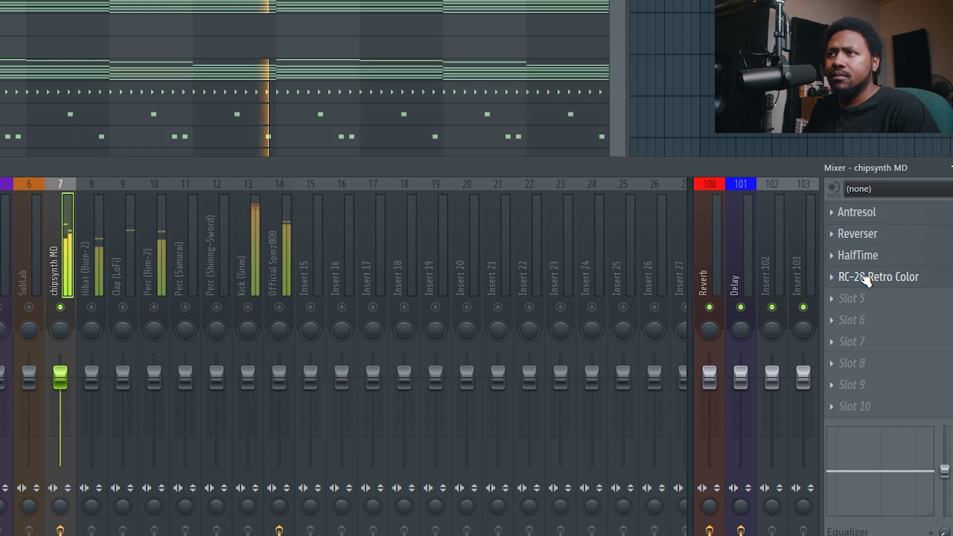
left_click(866, 280)
- Lower the global Magnitude to 59% and on to slightly below its midpoint, checking the mixer between adjustments
mouse_move(589, 90)
left_click_drag(588, 89, 570, 89)
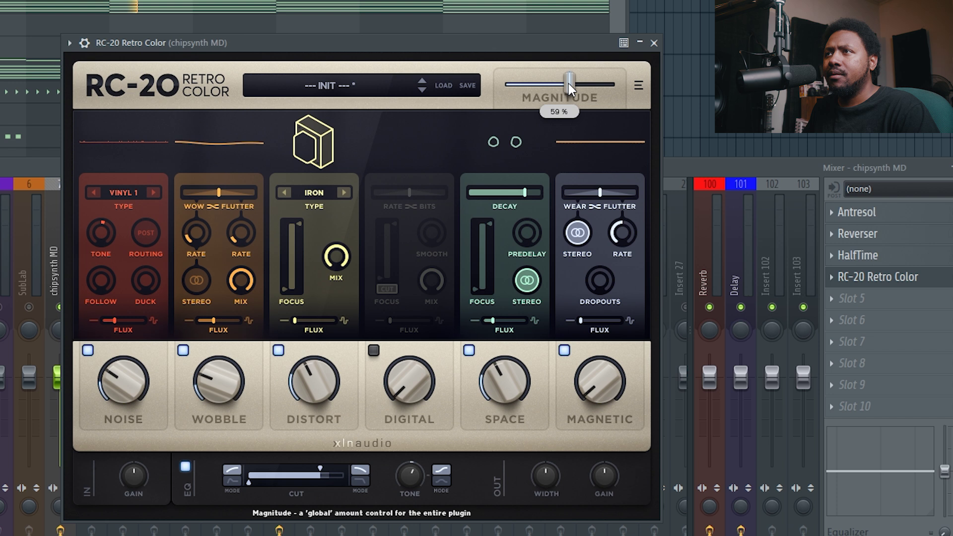
left_click(769, 173)
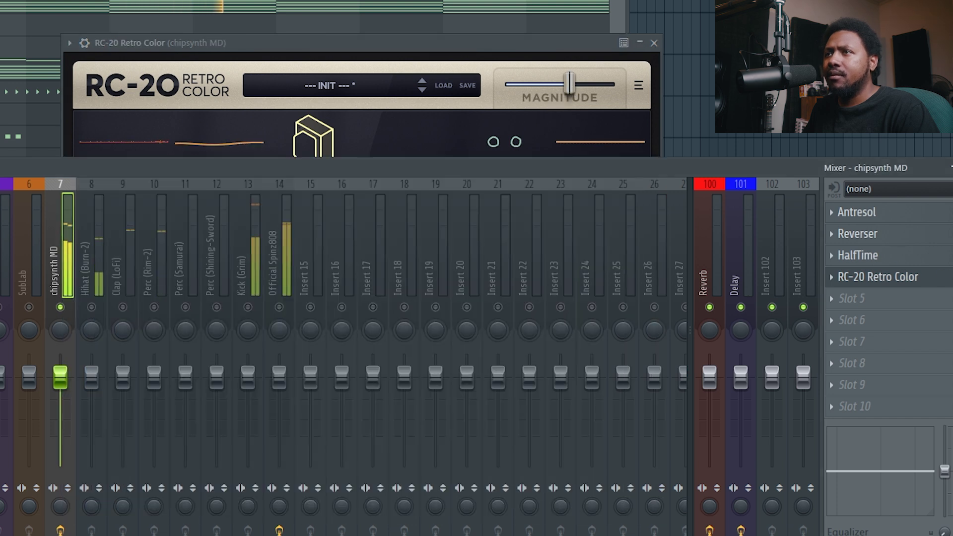
left_click_drag(569, 87, 554, 89)
left_click(764, 172)
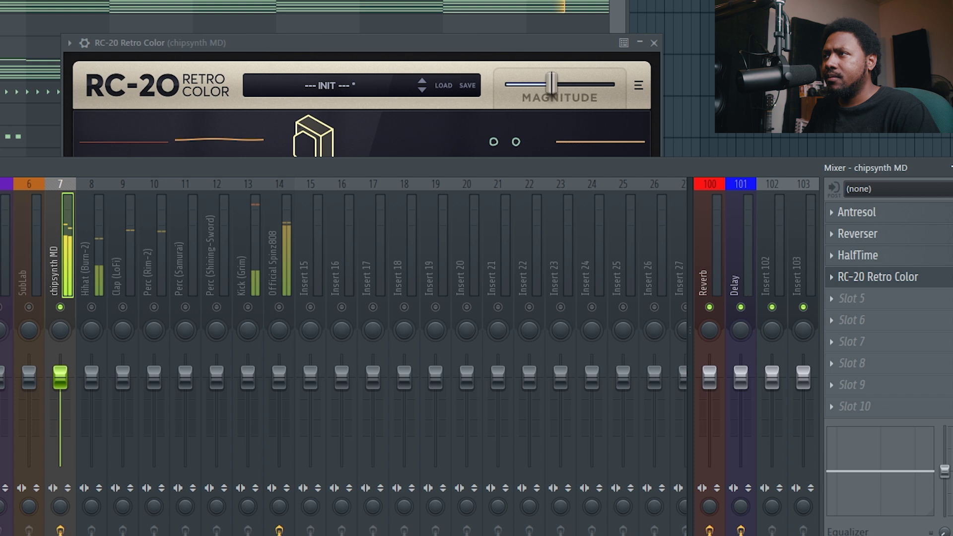
left_click_drag(430, 46, 407, 52)
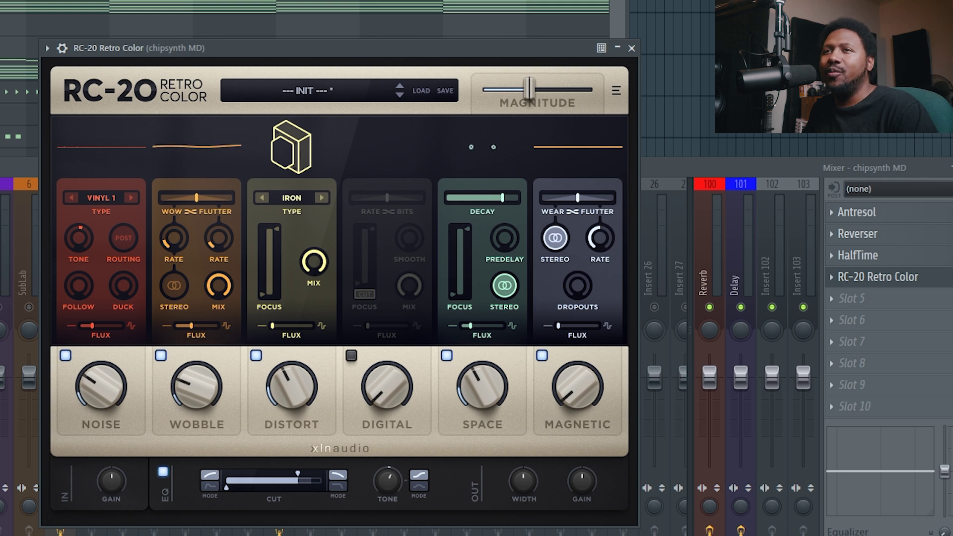
- Unsolo the chipsynth MD track so every track plays, and reset the ElectraX volume fader to its default
key("F9")
right_click(64, 311)
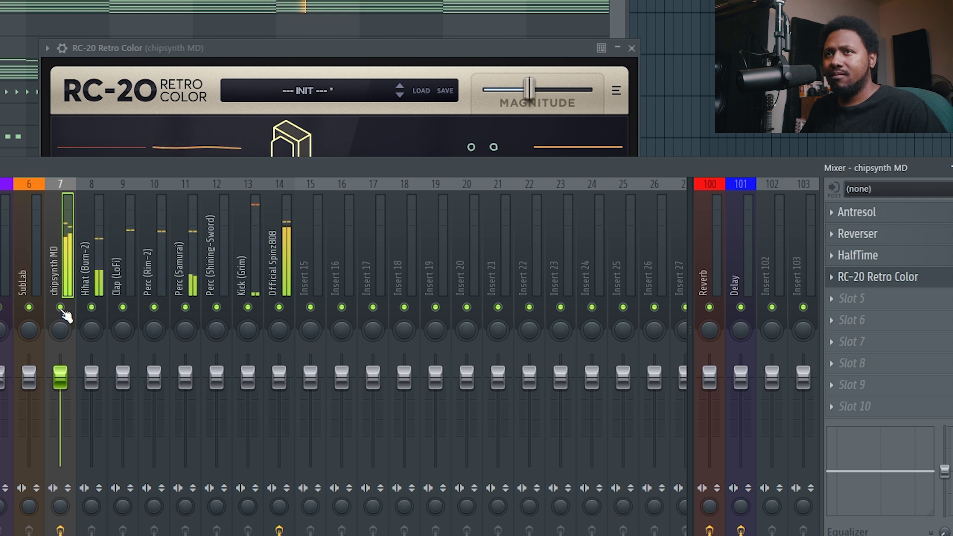
left_click(2, 268)
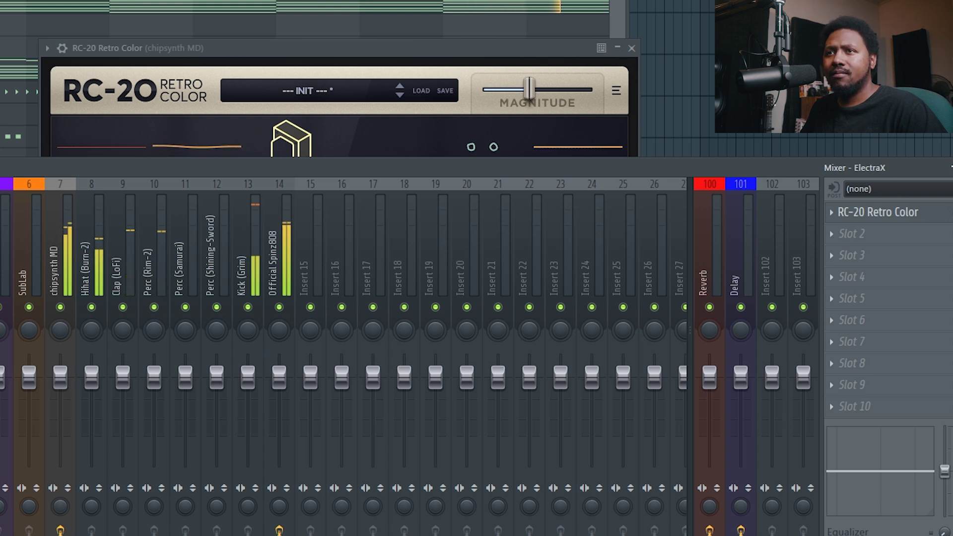
right_click(1, 377)
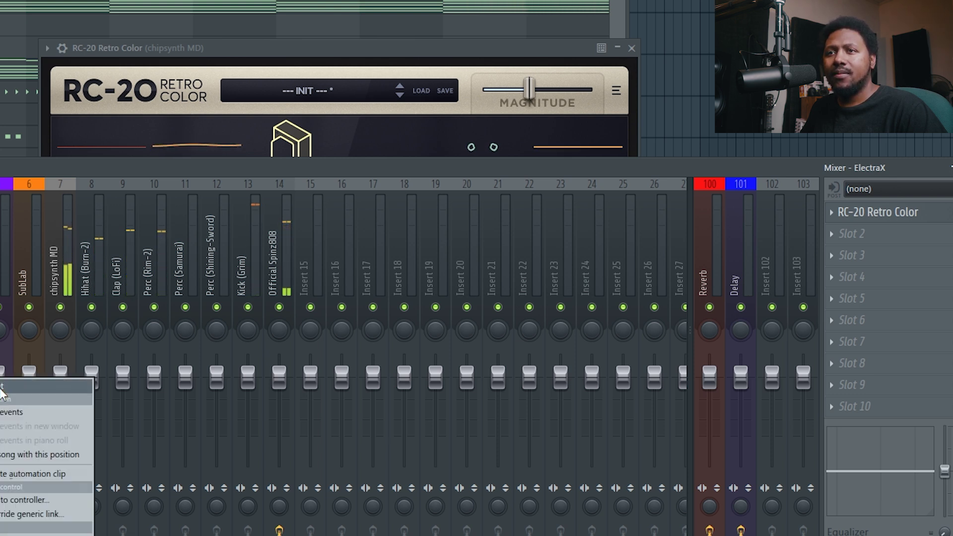
left_click(1, 388)
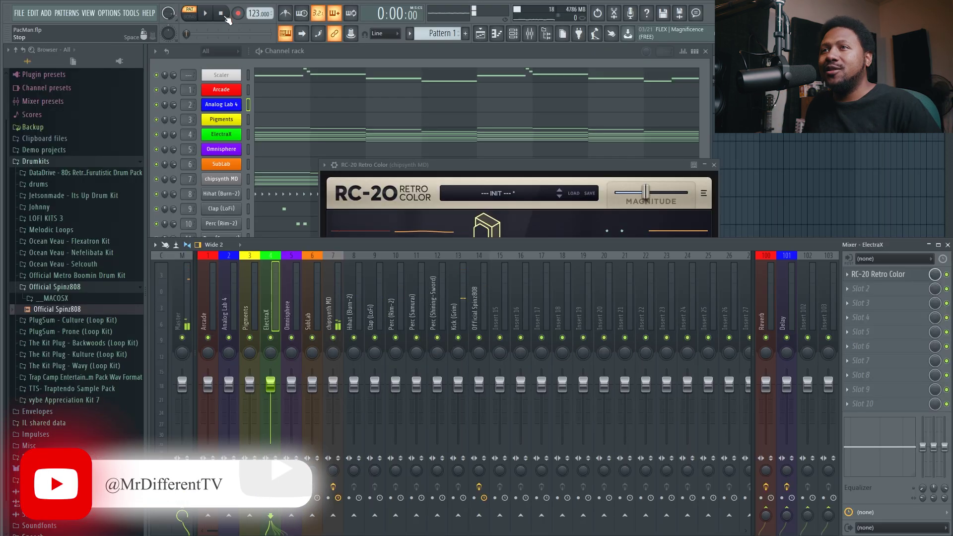
- Bring the chipsynth MD RC-20 window in front of the mixer and reposition it
left_click_drag(528, 169, 476, 194)
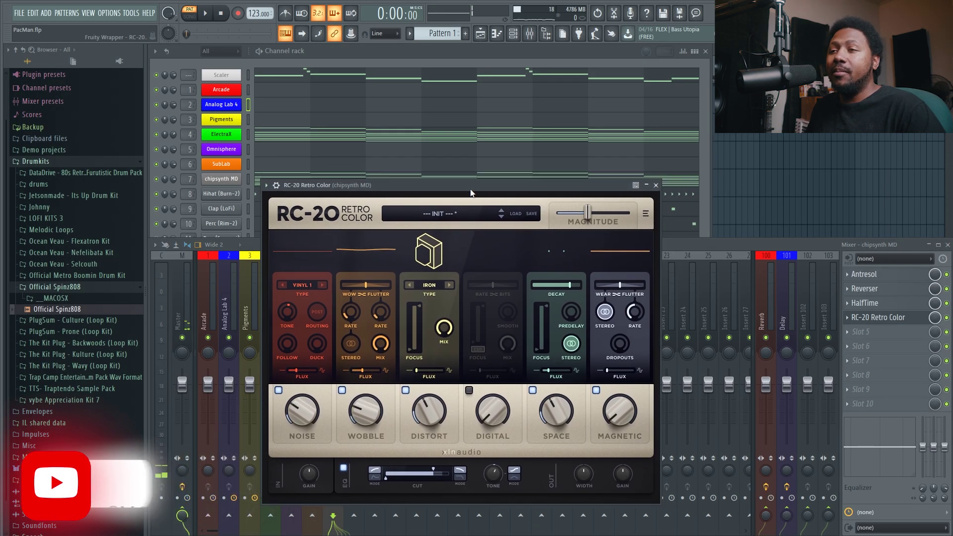